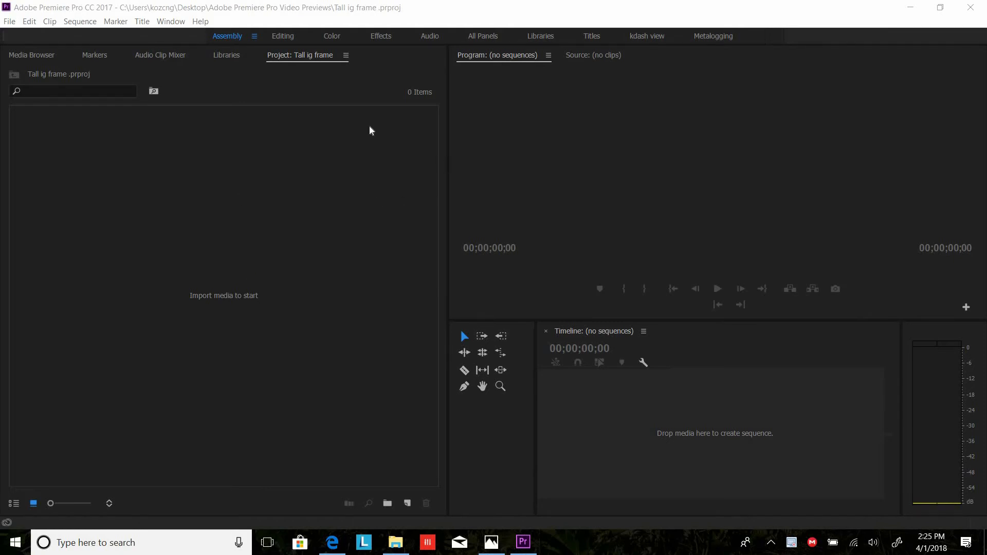
Import IMG_1019.jpg, IMG_1030.jpg and K-oz feat Harkore - commas freestyle.mp4 from the Desktop folder in File Explorer into the project
click(395, 543)
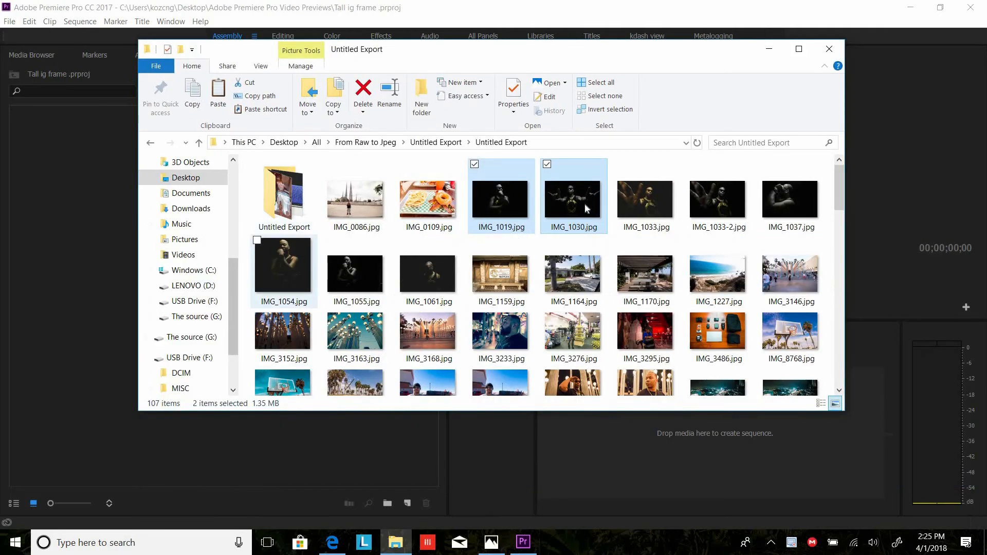
click(200, 178)
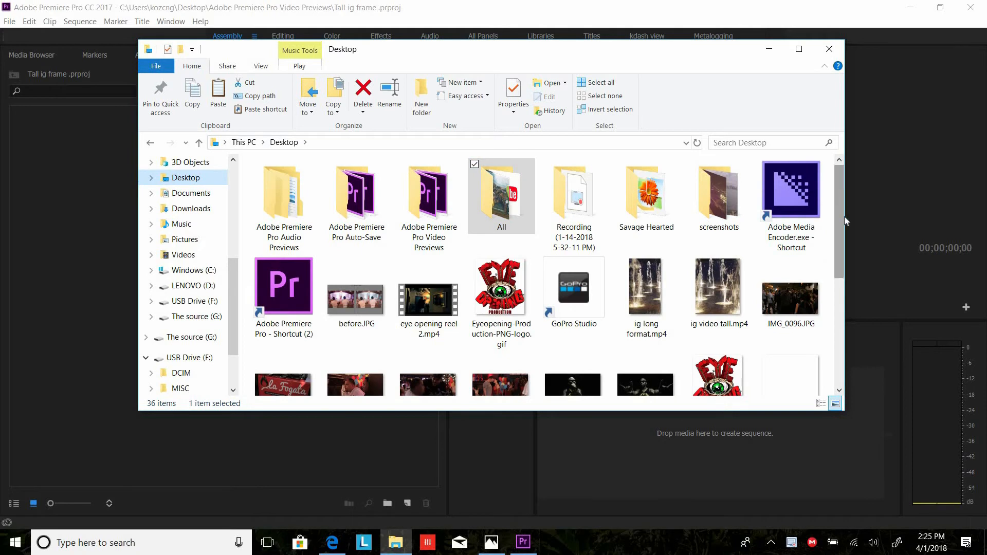
scroll(847, 285, down, 2)
scroll(847, 285, down, 5)
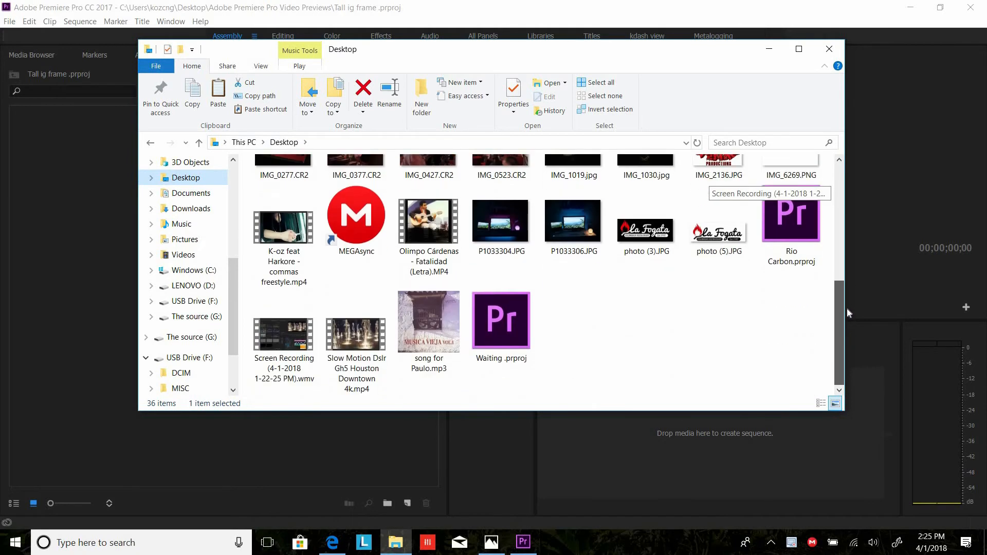
scroll(840, 244, up, 3)
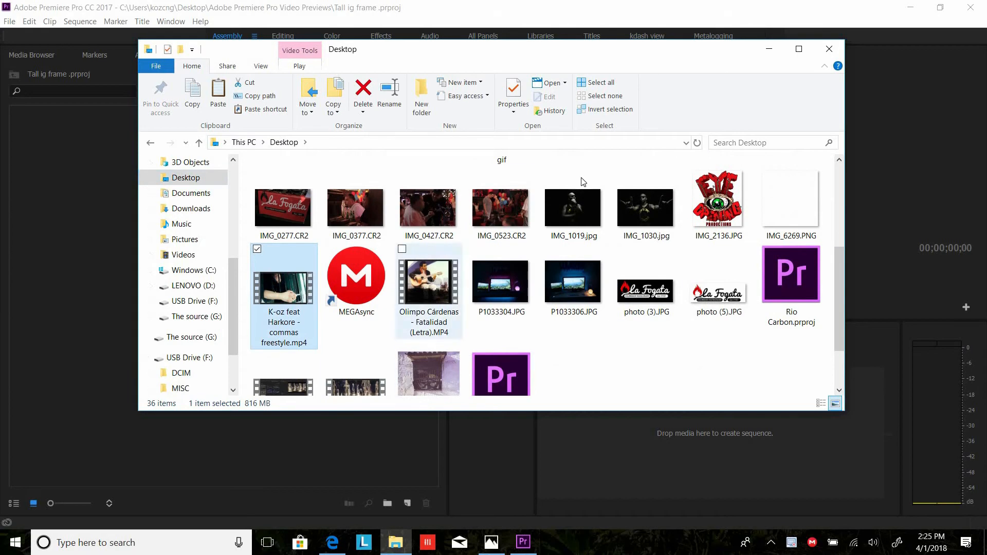
ctrl+click(584, 208)
ctrl+click(645, 208)
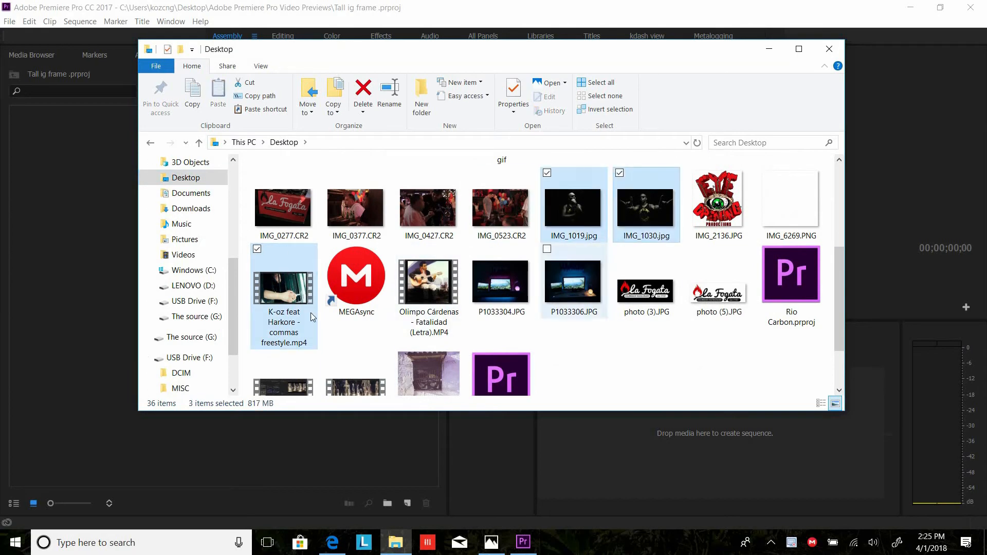
drag(627, 205, 97, 252)
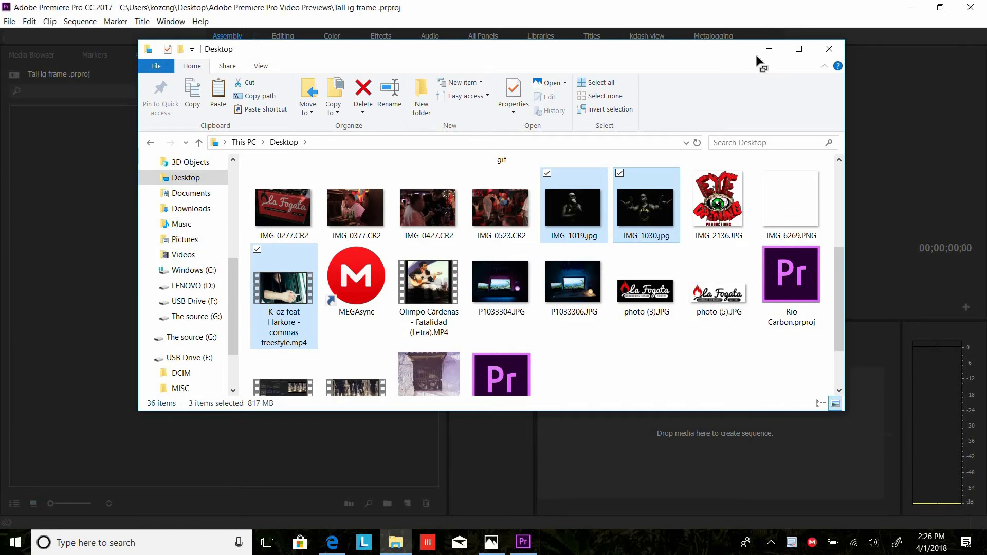
click(770, 53)
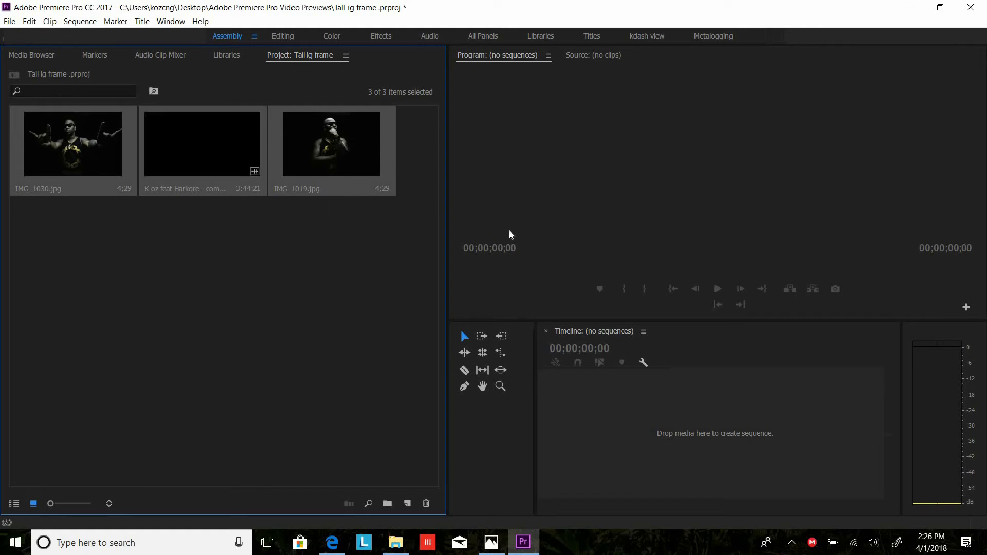
Mark the freestyle video from 00:00:24:01 to 00:00:38:21 in the source and create a sequence from that section
double_click(203, 161)
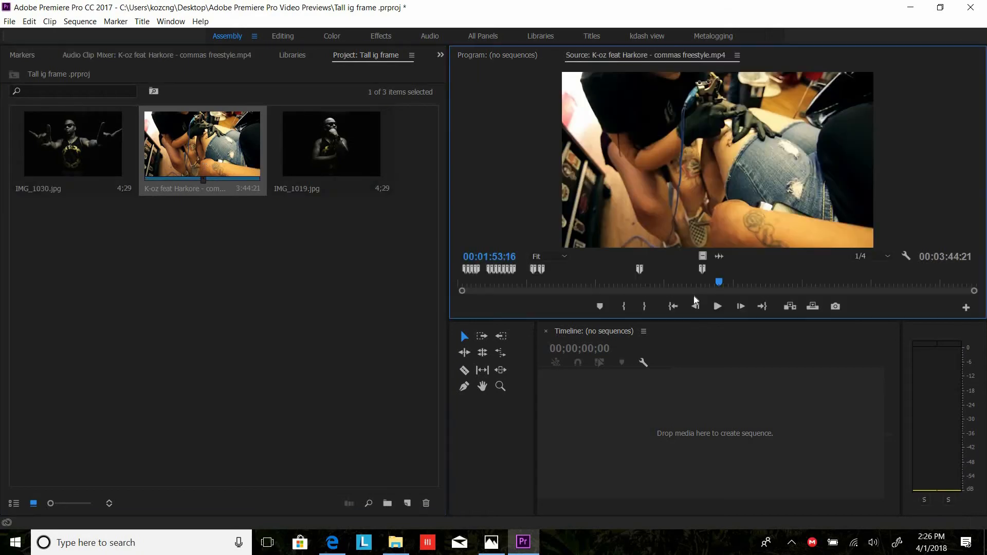
drag(544, 290, 511, 290)
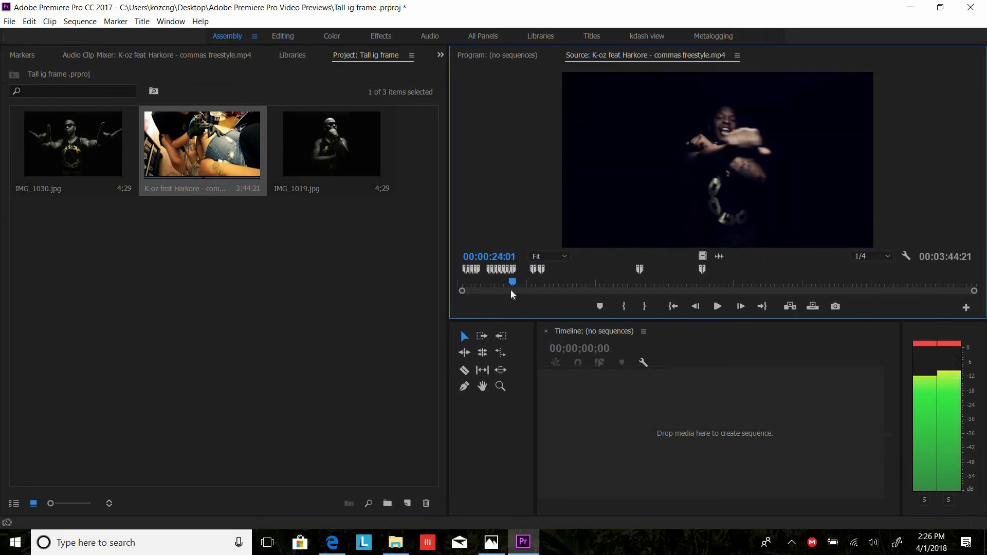
click(625, 307)
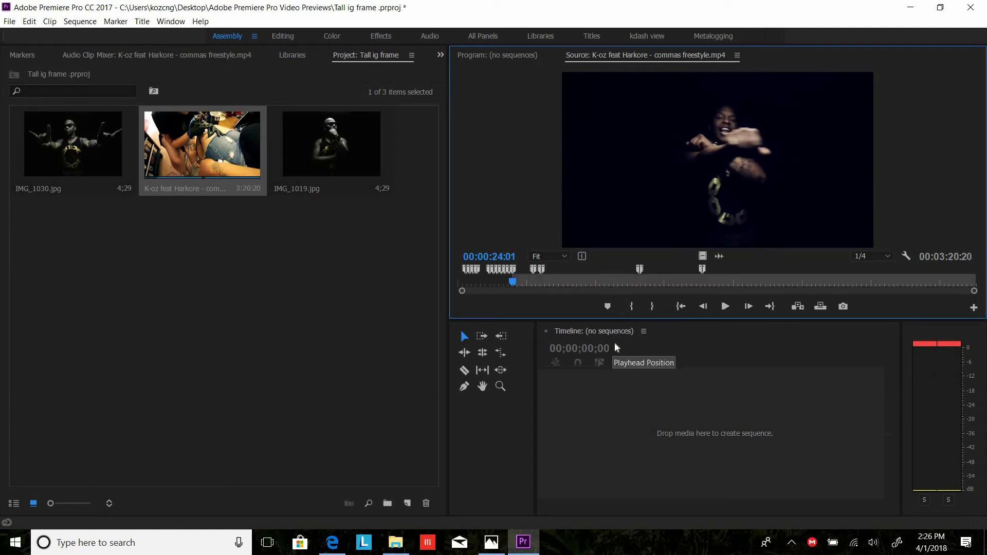
key(space)
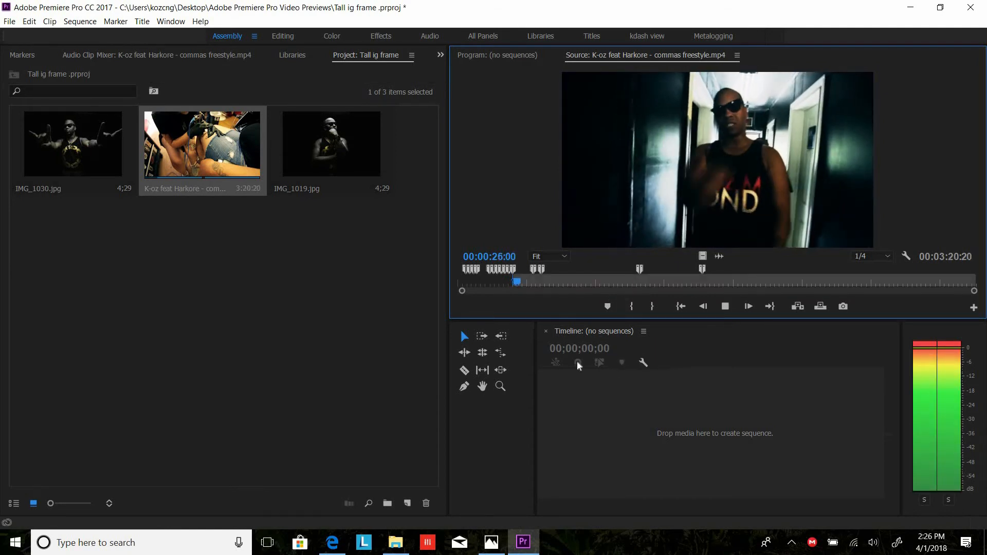
click(519, 287)
drag(523, 284, 548, 287)
click(652, 307)
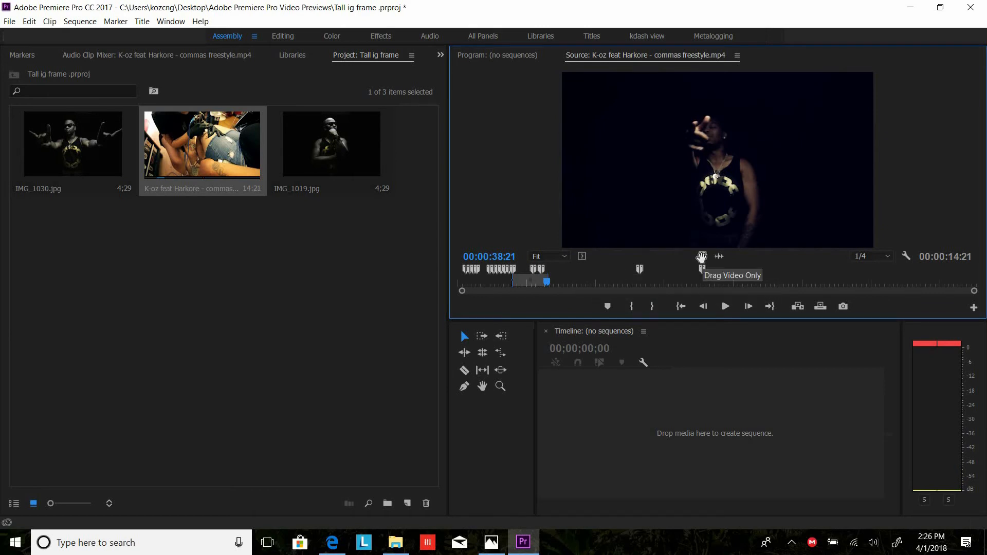
drag(698, 268, 661, 446)
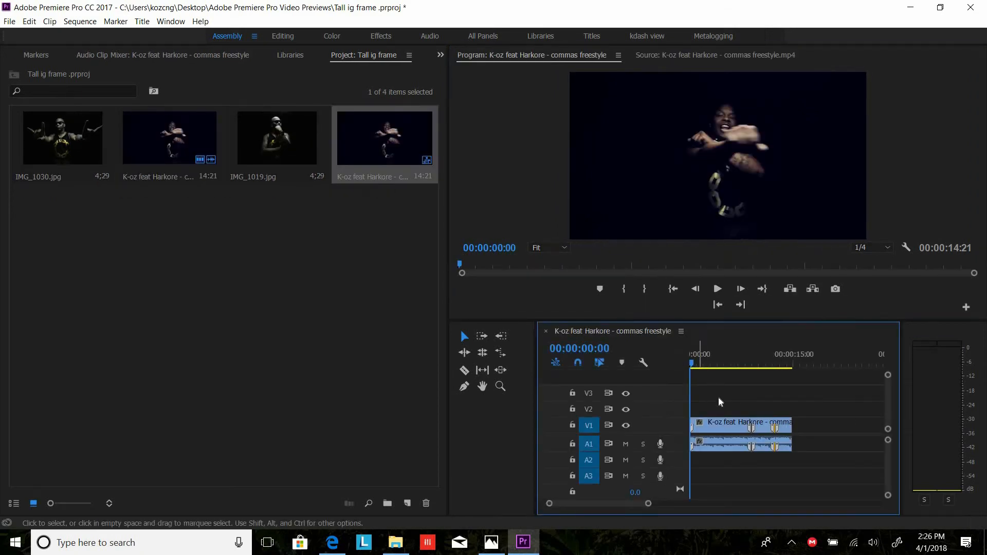
Play the sequence, extend the clip's end to 00:00:22:20 and park the playhead at 00:00:10:20
key(space)
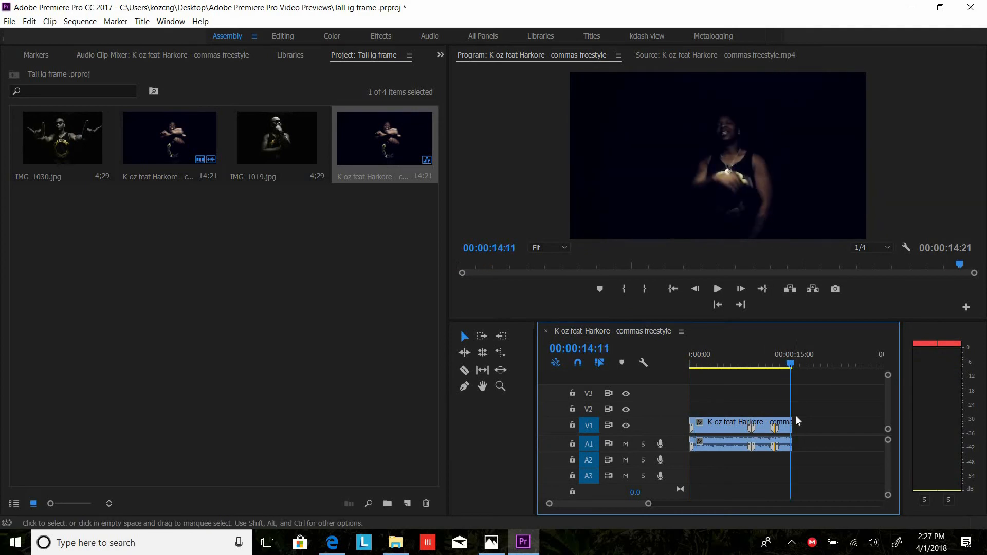
drag(792, 424, 822, 386)
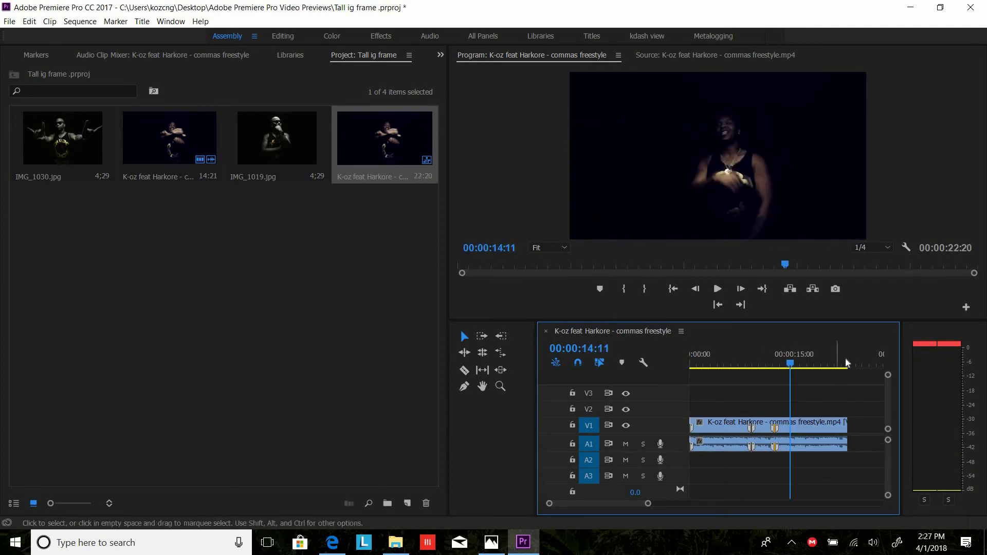
click(842, 361)
click(846, 366)
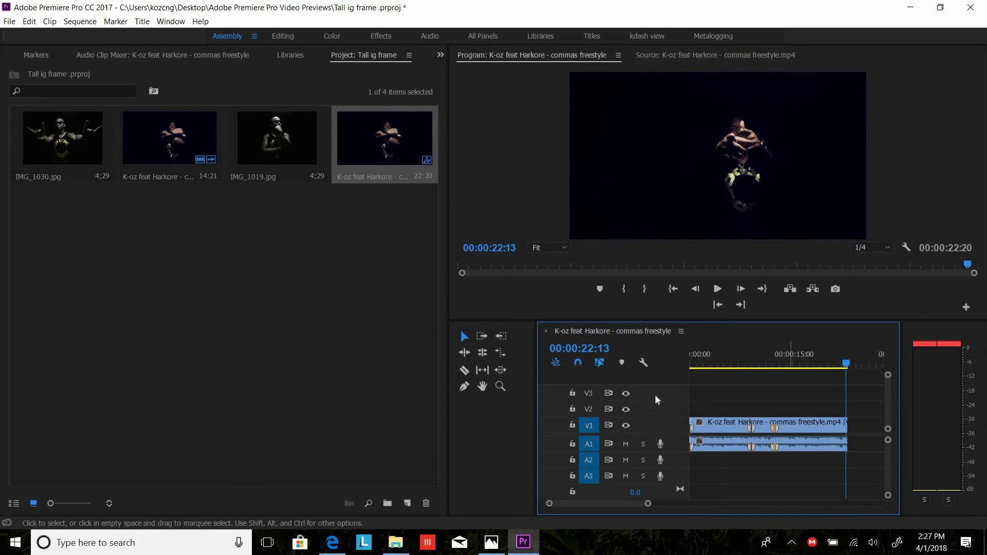
click(765, 362)
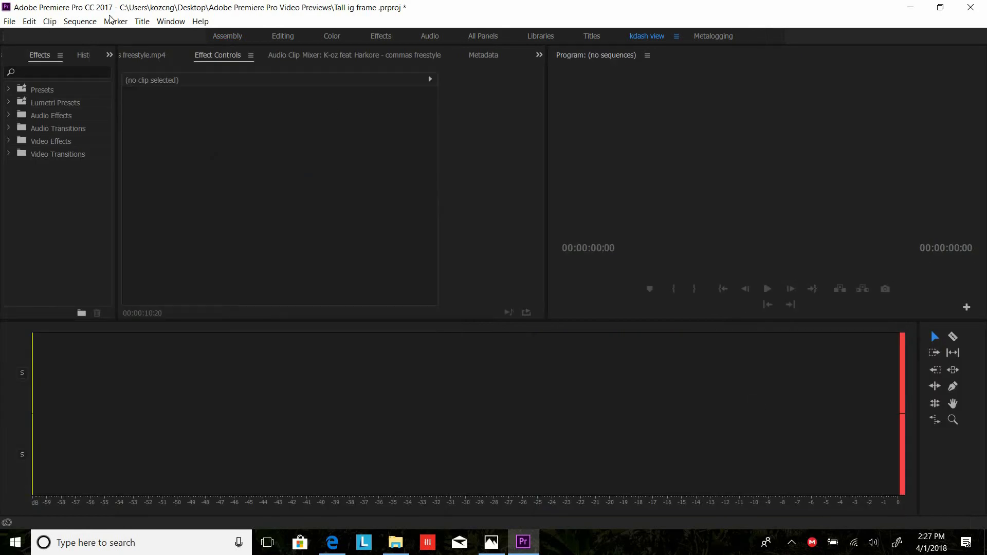
Bring the sequence's timeline into the kdash view workspace
click(200, 21)
click(174, 34)
click(171, 21)
mouse_move(103, 35)
key(Return)
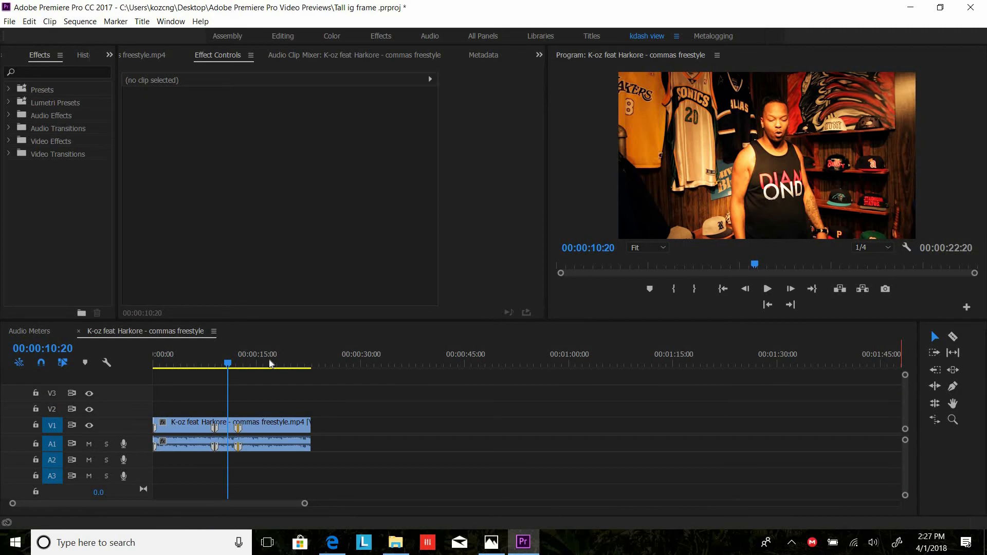
Open the settings of the sequence and set the horizontal frame size to 1080
click(75, 21)
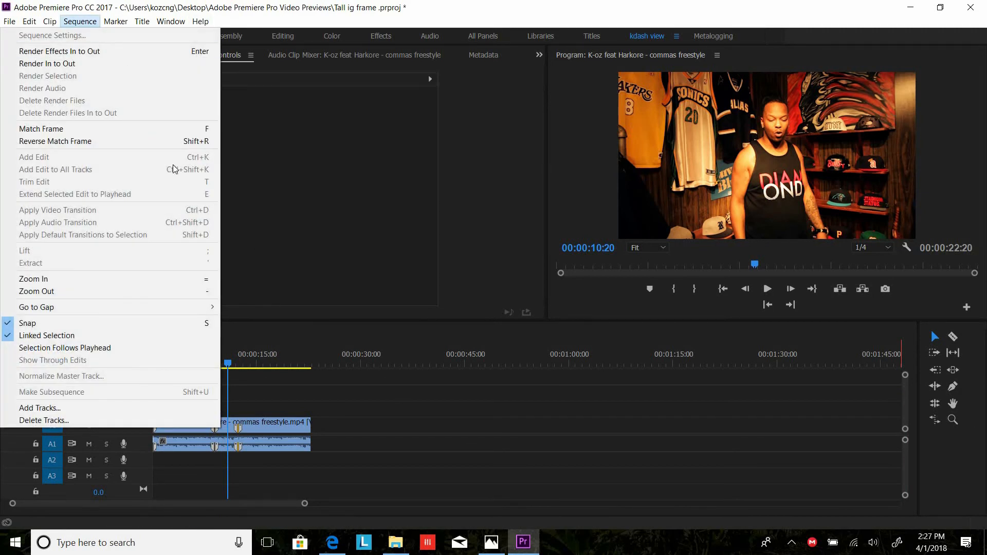
click(270, 309)
click(80, 21)
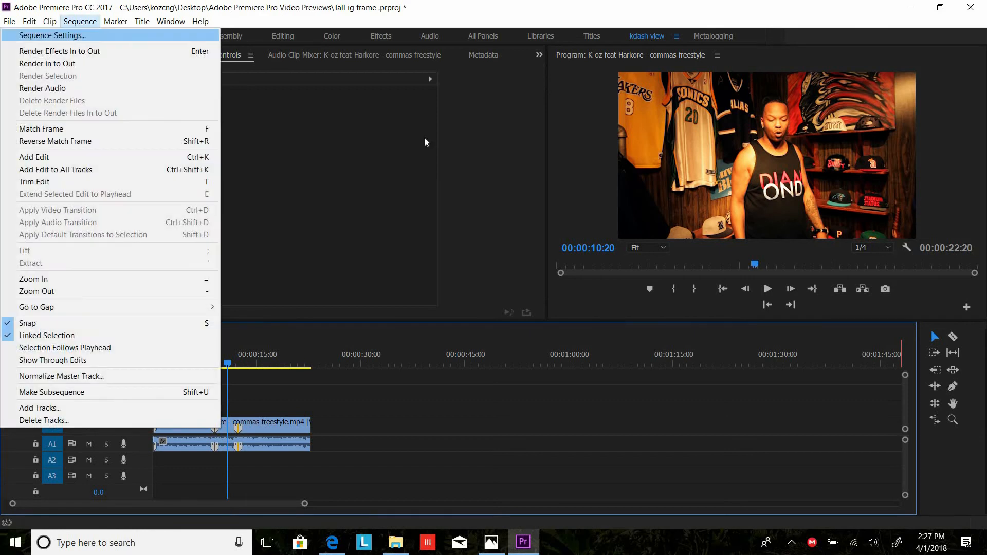
click(74, 33)
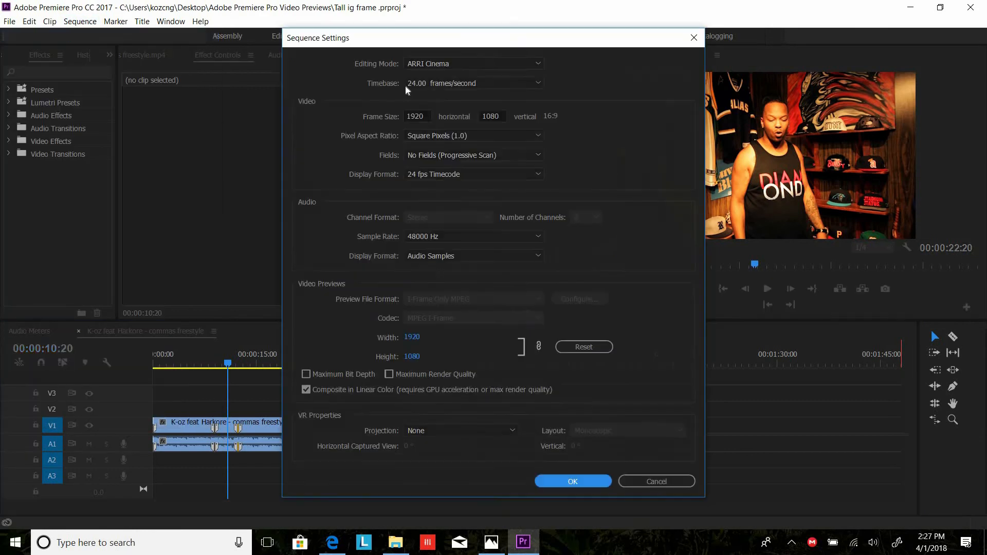
double_click(411, 116)
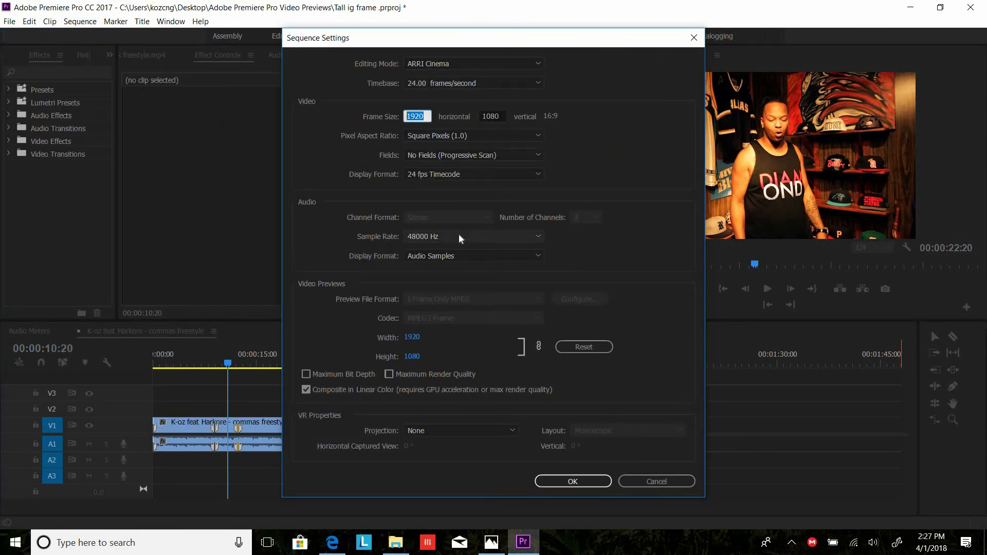
text(1080)
Set the editing mode to Custom and the vertical frame size to 1350, then apply and accept deleting the previews
click(471, 64)
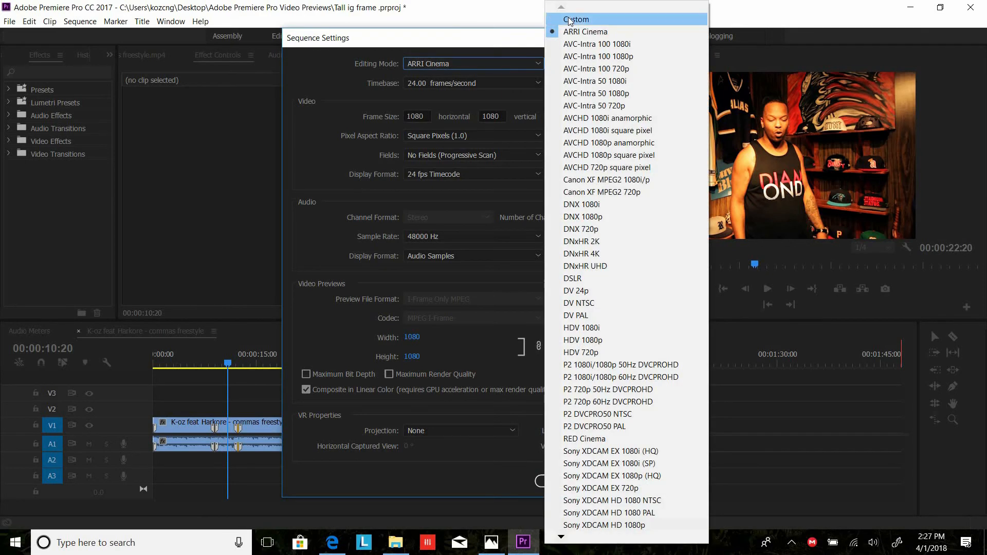
click(576, 20)
drag(504, 116, 458, 119)
key(ctrl+a)
text(13)
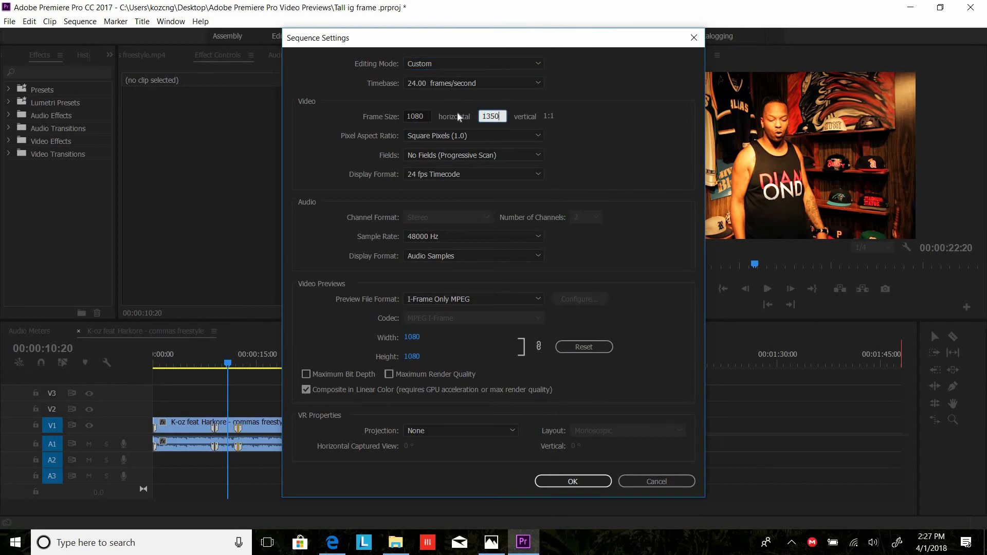
key(Return)
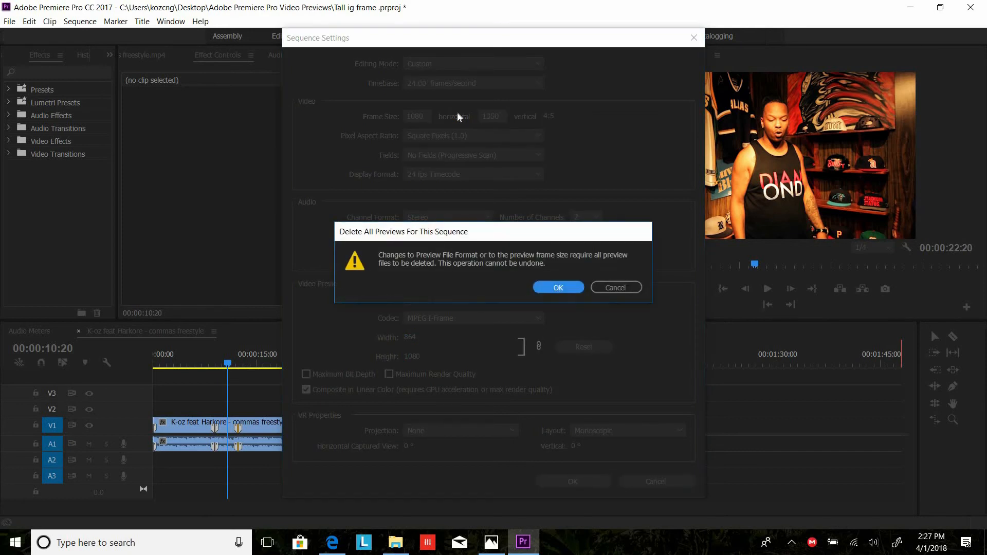
key(Return)
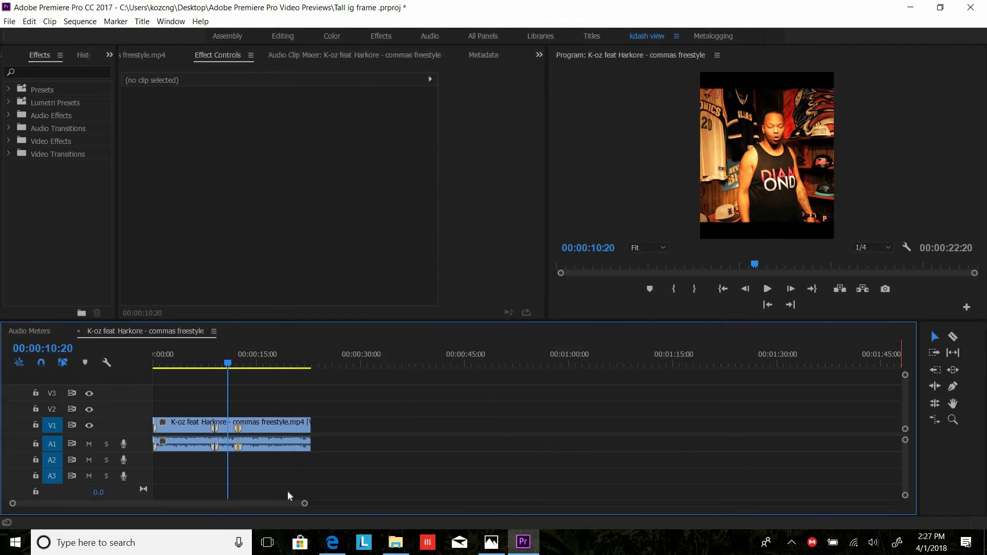
Scale the freestyle video clip on track V1 to the frame size
right_click(250, 427)
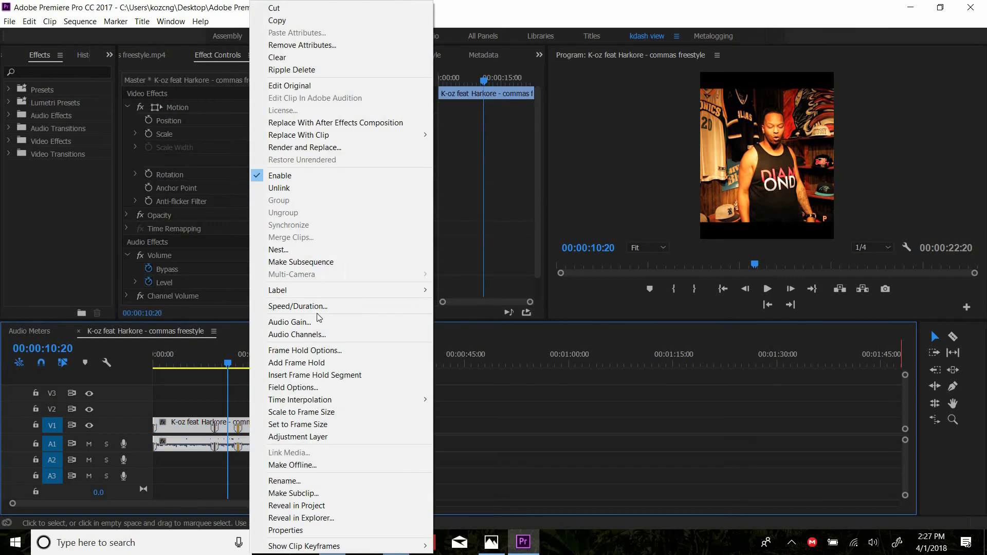
click(370, 412)
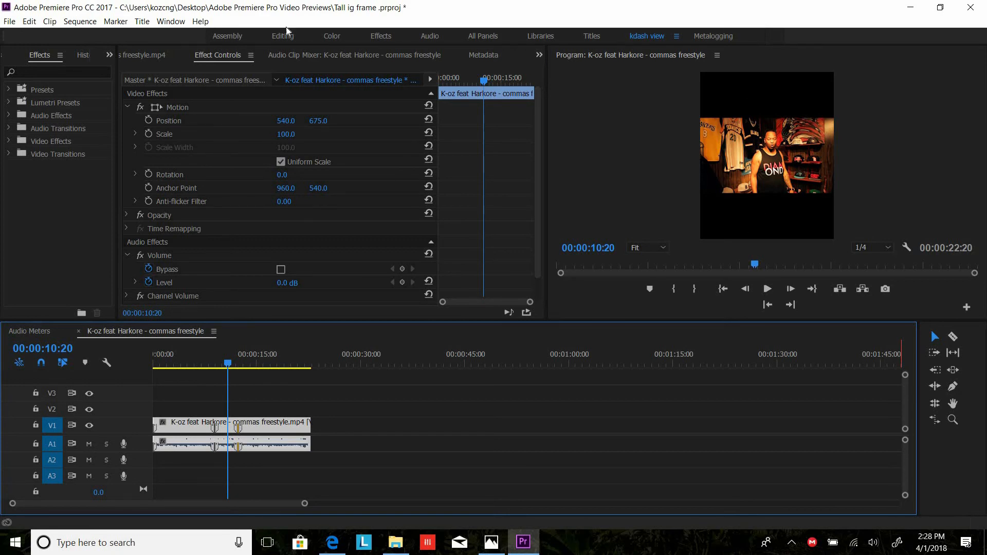
Place IMG_1019.jpg from the project on track V2 at the start of the sequence and return to the kdash view workspace
click(225, 36)
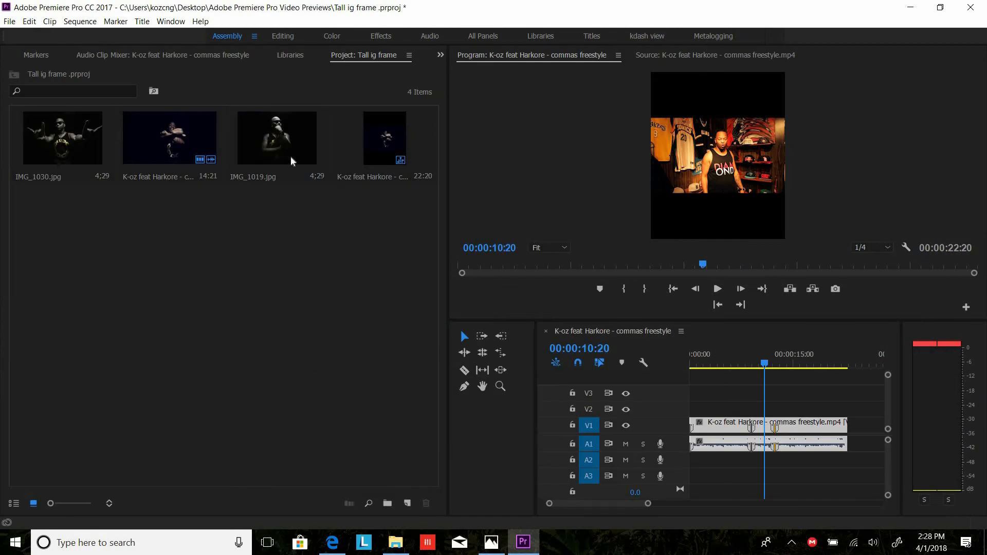
drag(284, 153, 790, 409)
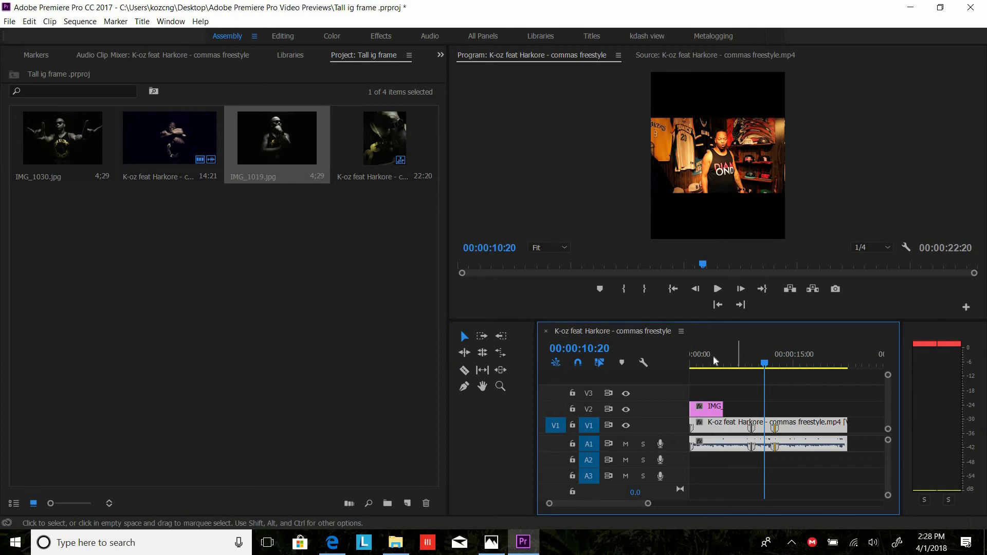
click(639, 41)
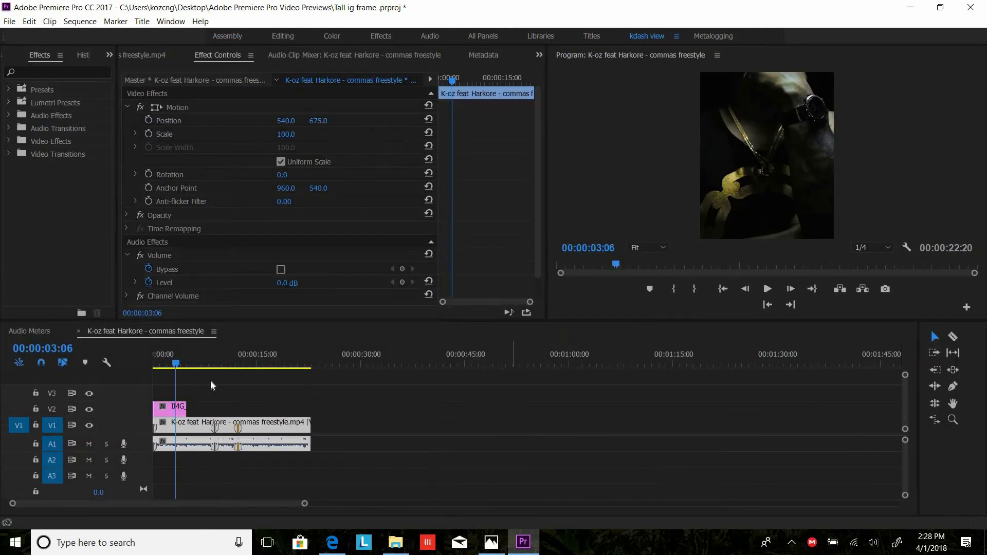
Scale the IMG_1019.jpg clip to the frame size and set its vertical position to 298
right_click(173, 409)
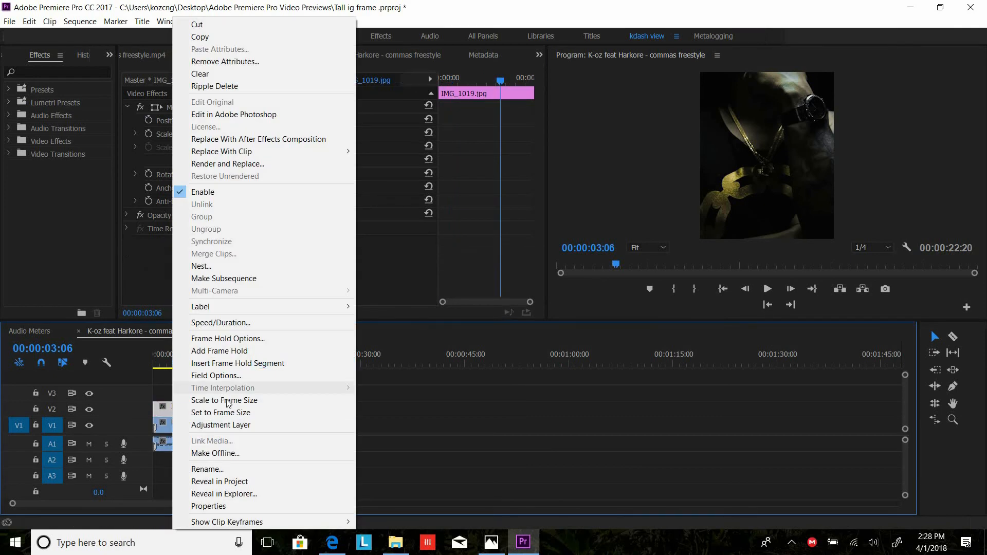
click(251, 402)
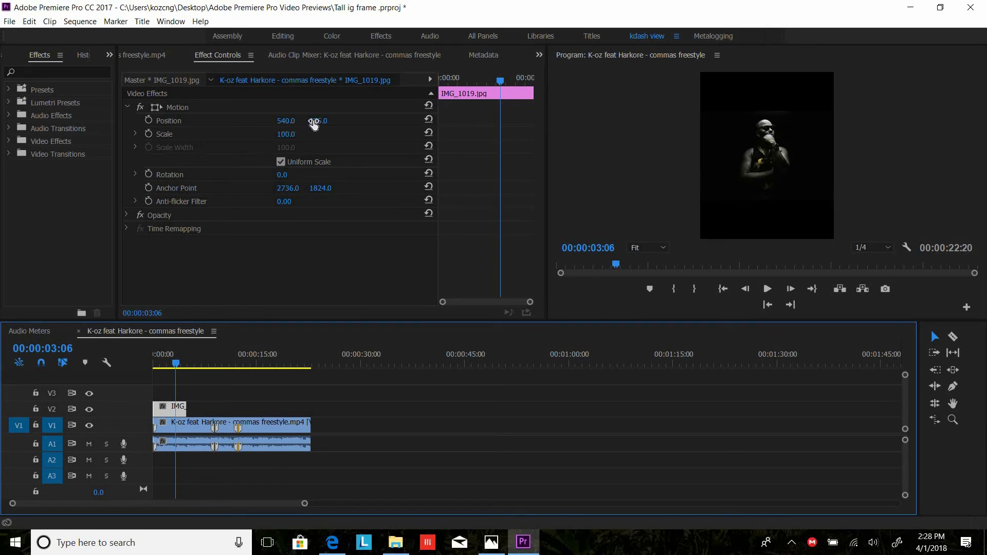
drag(314, 122, 120, 121)
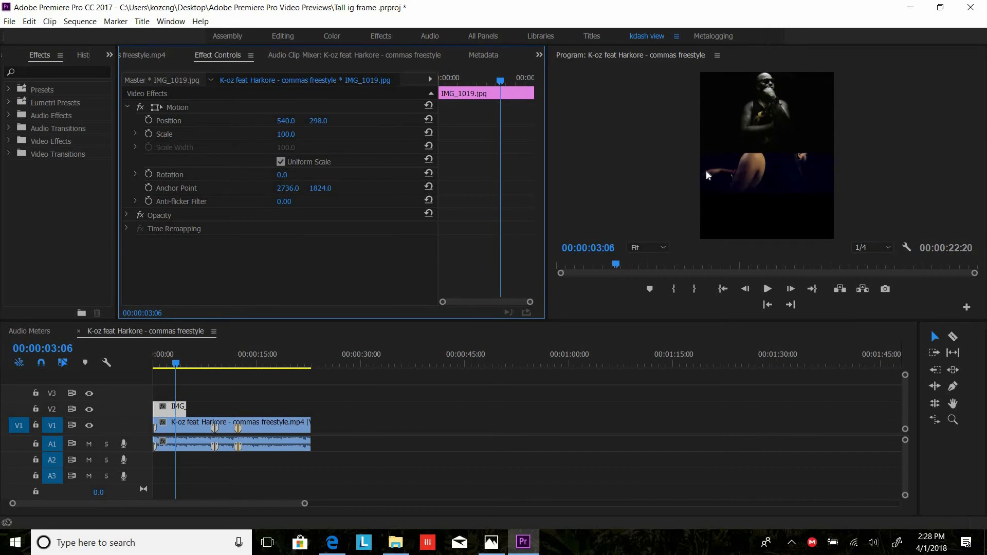
Apply the Crop effect to the IMG_1019.jpg clip and set its bottom crop to 42%
click(61, 71)
text(crop)
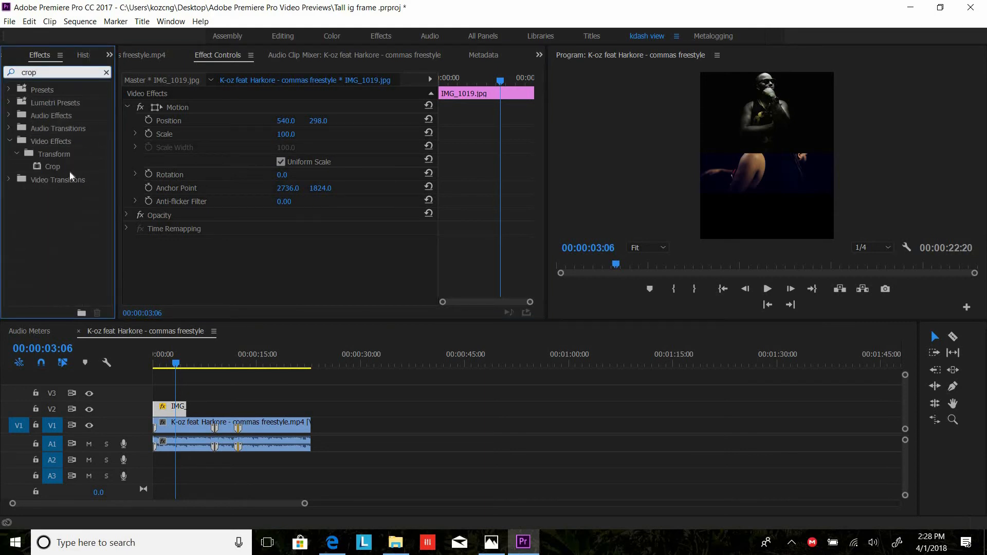
drag(48, 167, 163, 410)
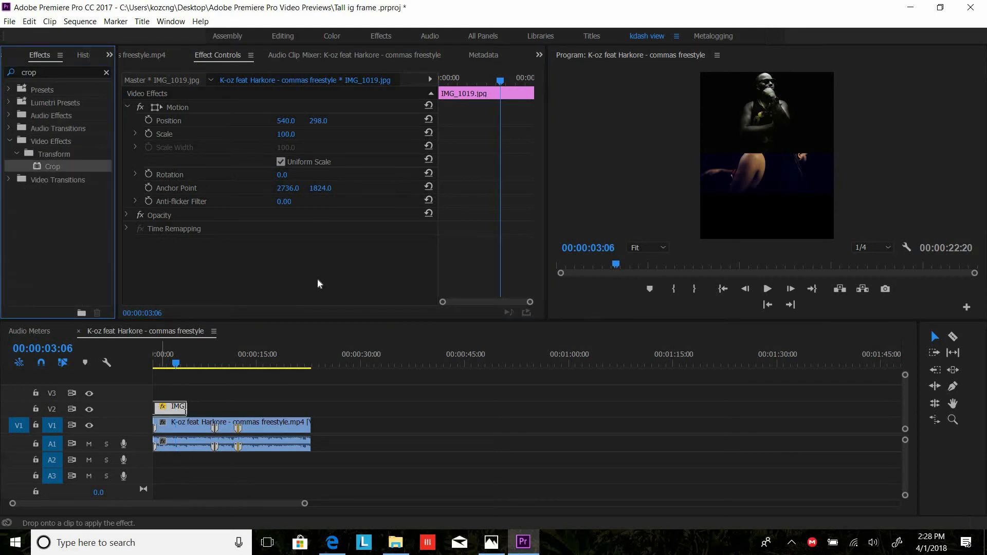
drag(319, 284, 224, 181)
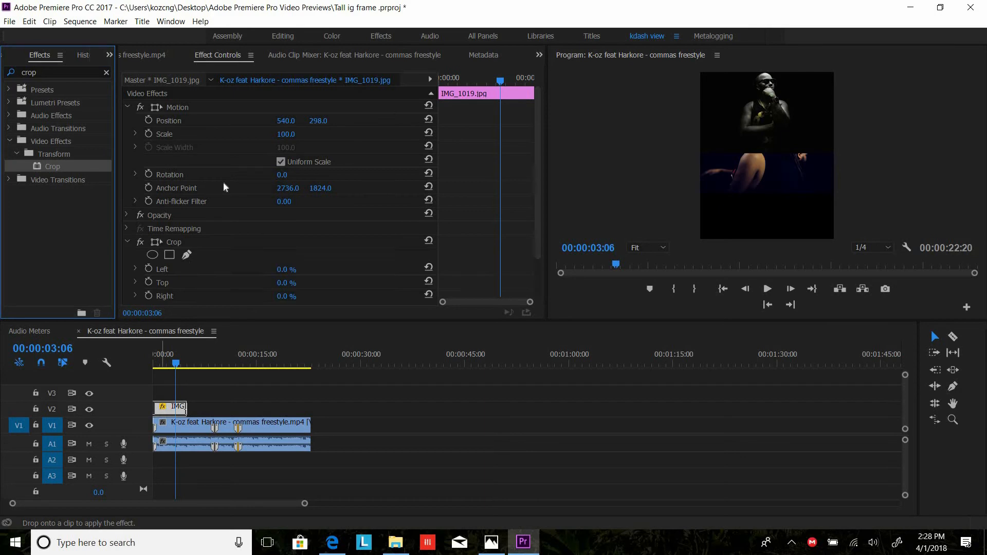
click(127, 108)
drag(287, 216, 309, 216)
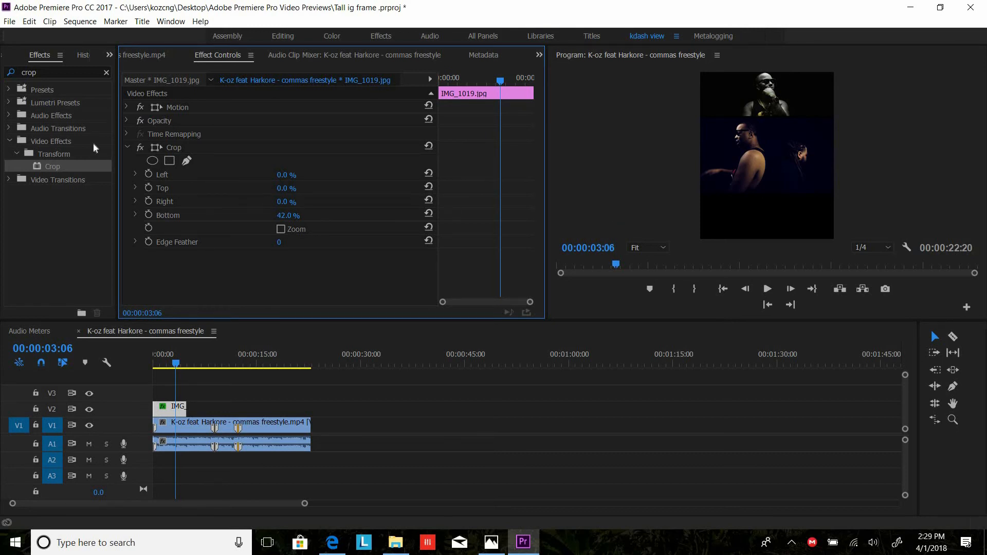
click(128, 147)
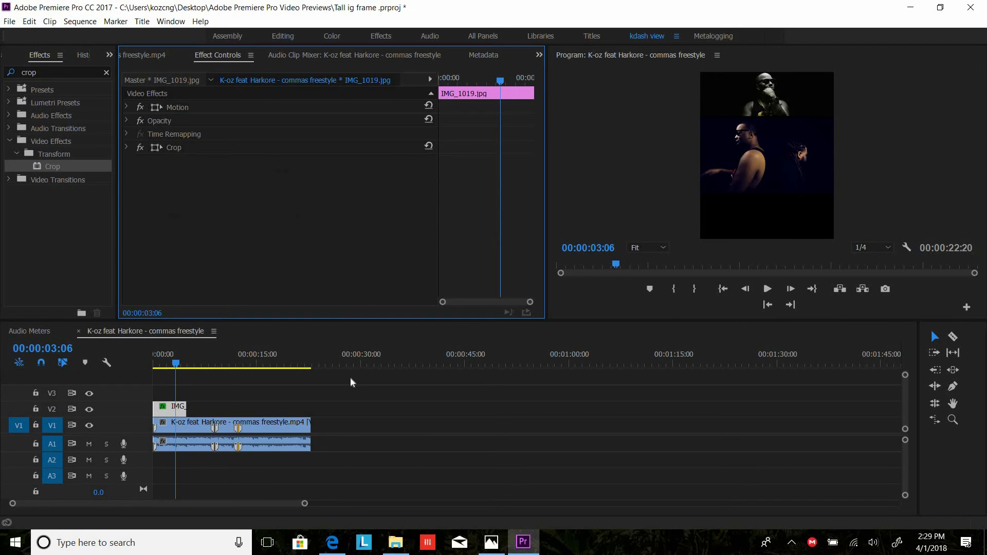
Extend the IMG_1019.jpg clip to the end of the video clip and place IMG_1030.jpg on track V3 at the sequence start
drag(181, 410, 340, 409)
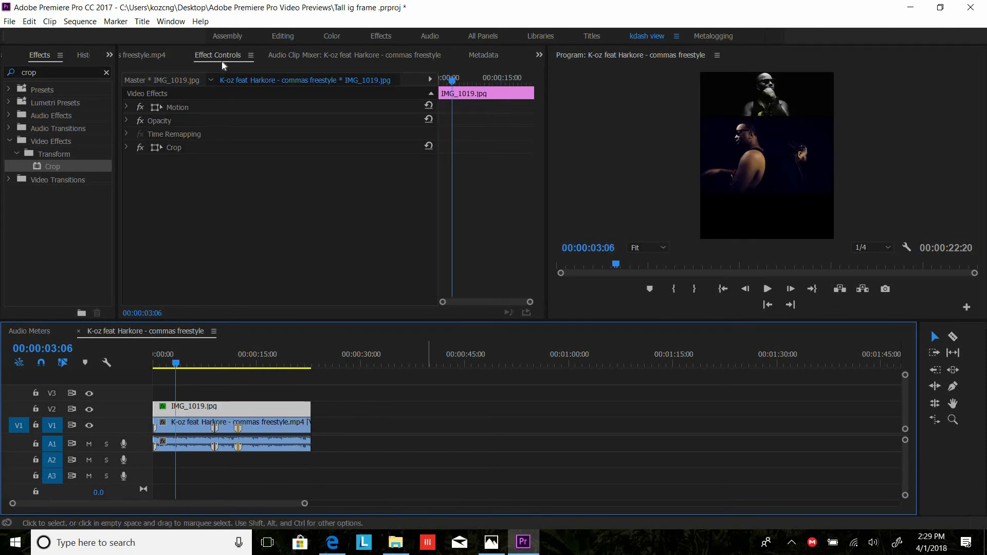
click(221, 38)
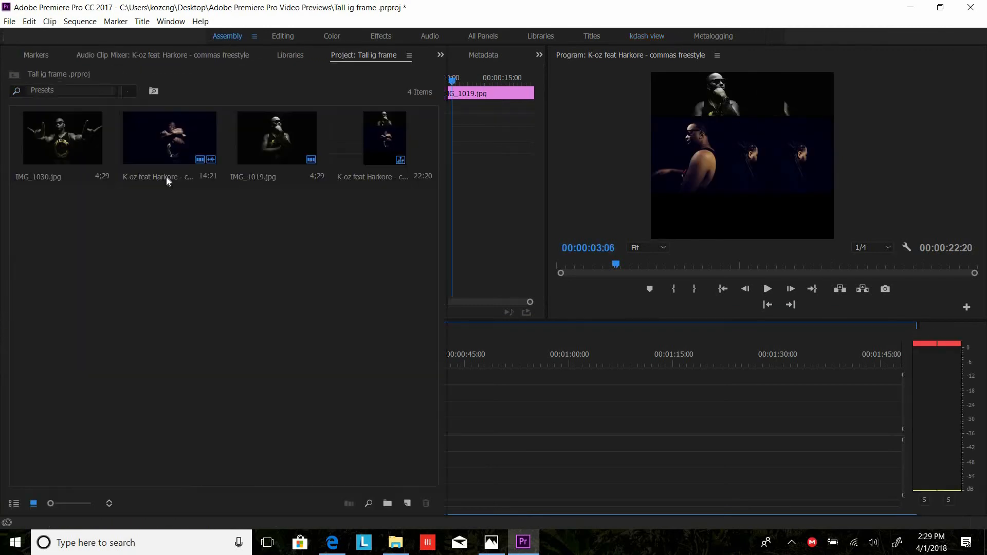
drag(70, 154, 707, 391)
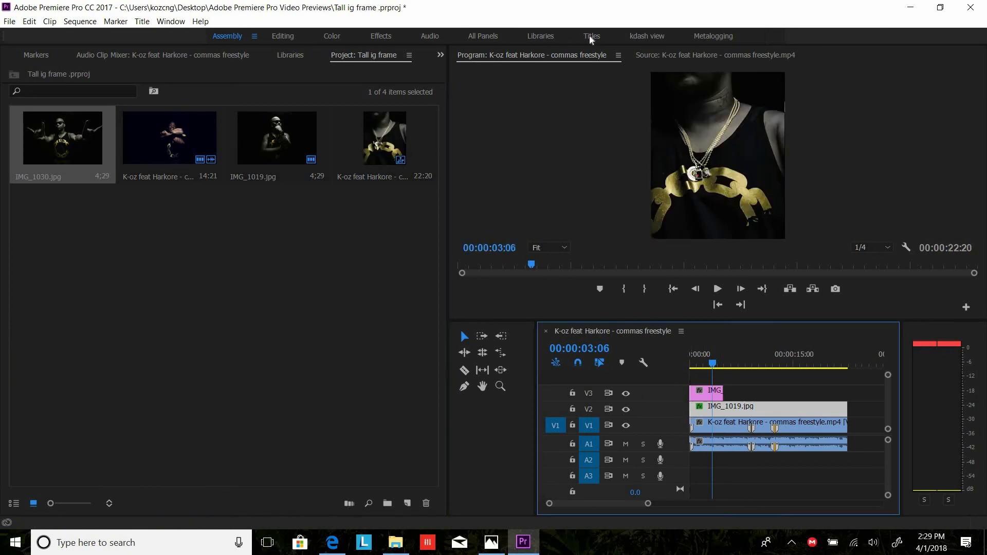
click(647, 36)
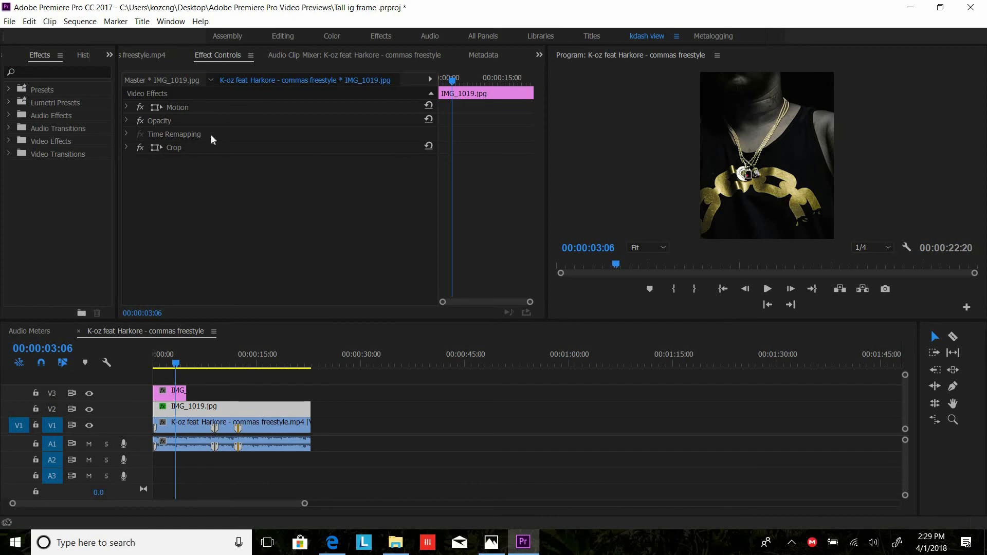
Scale the IMG_1030.jpg clip to the frame size and extend it to the end of the video clip
right_click(172, 391)
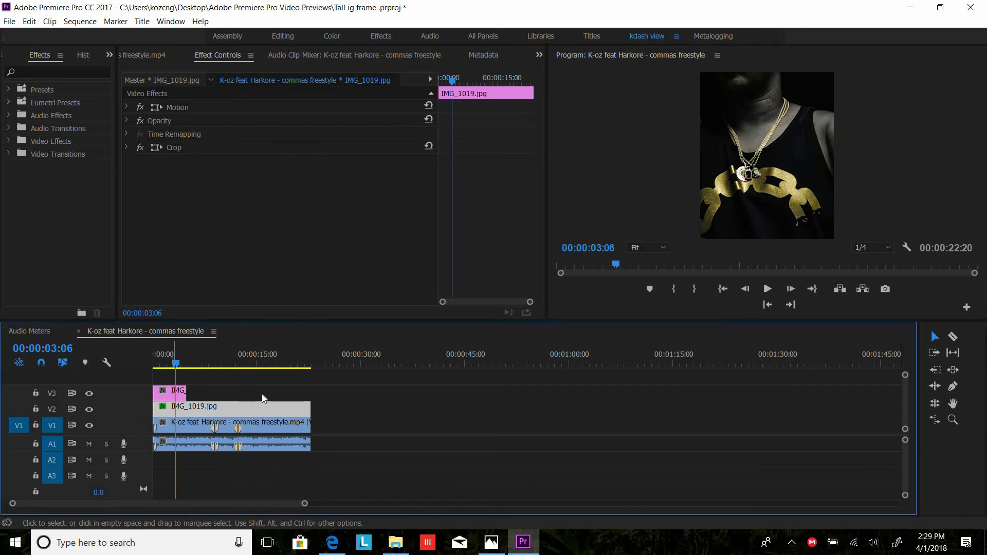
click(272, 400)
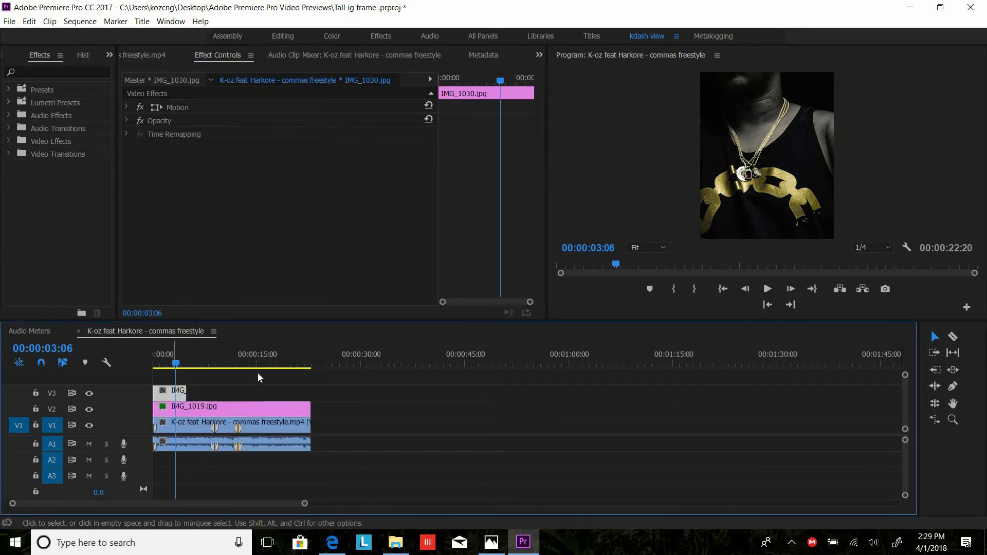
drag(190, 388, 310, 387)
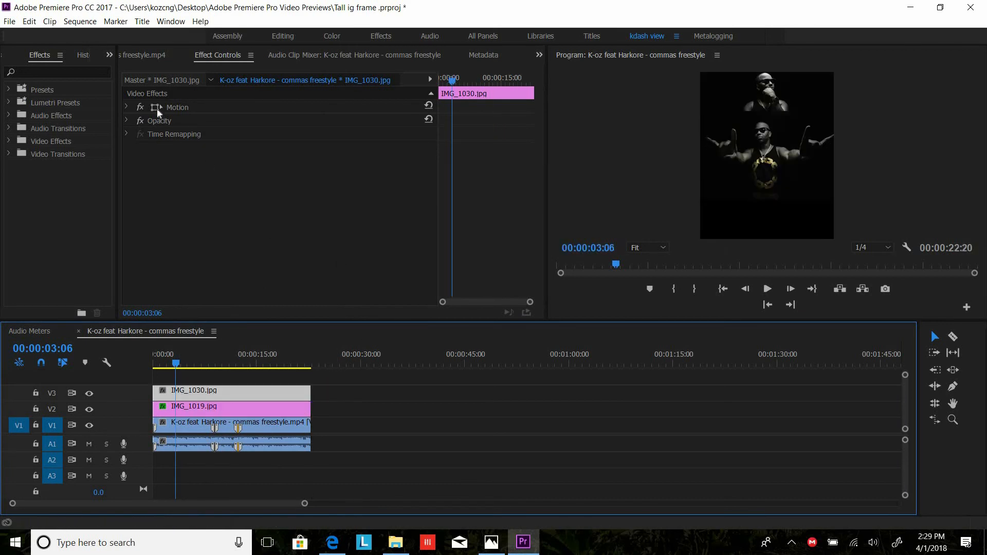
Set the vertical position of the IMG_1030.jpg clip to 1330
click(126, 107)
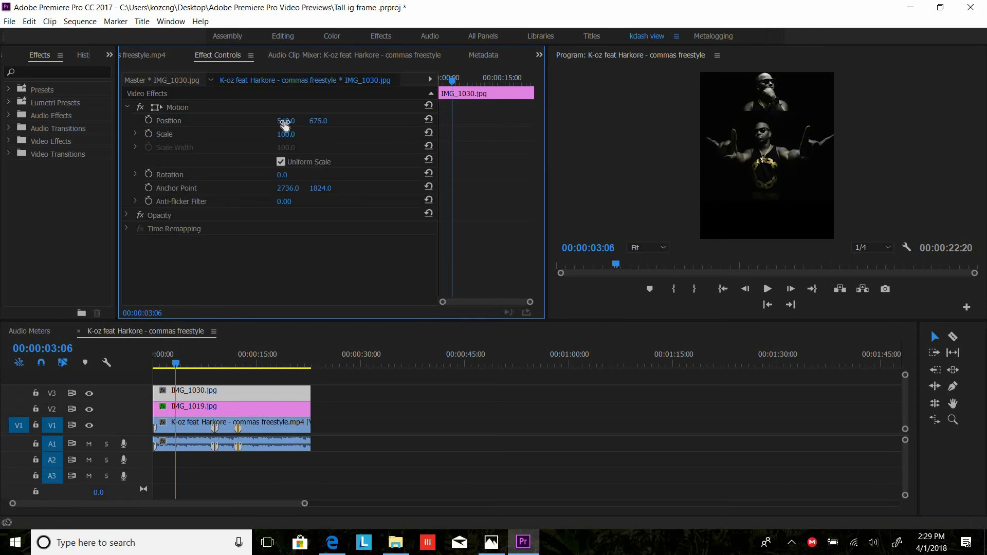
drag(318, 121, 656, 121)
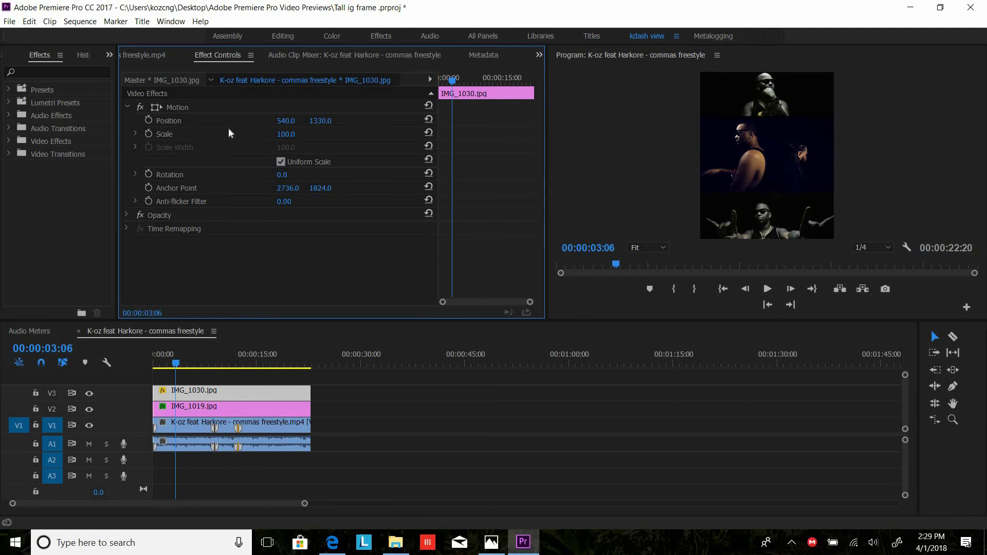
click(128, 107)
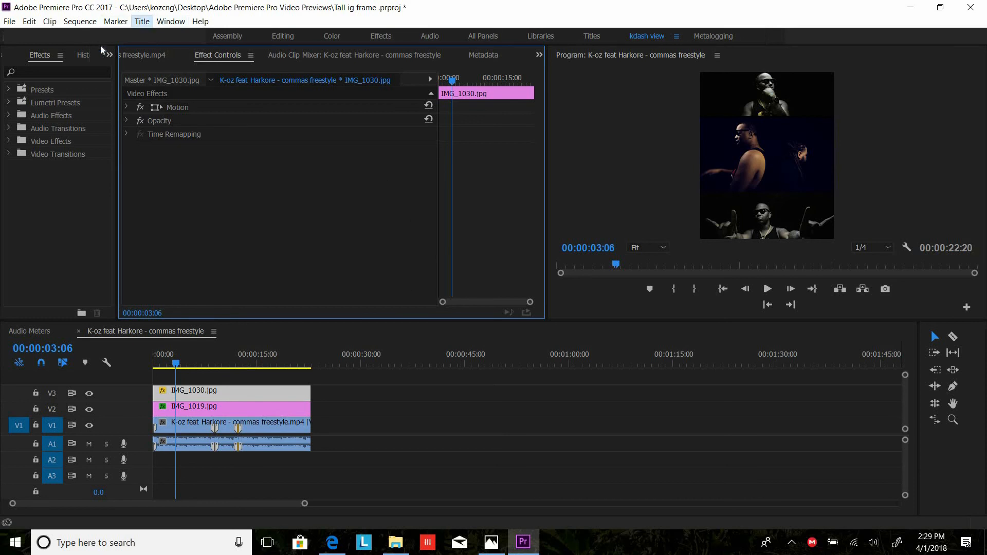
Create a default still title named Title 01 at 1080 x 1350 with the text "K Dash Commas"
click(142, 21)
mouse_move(91, 52)
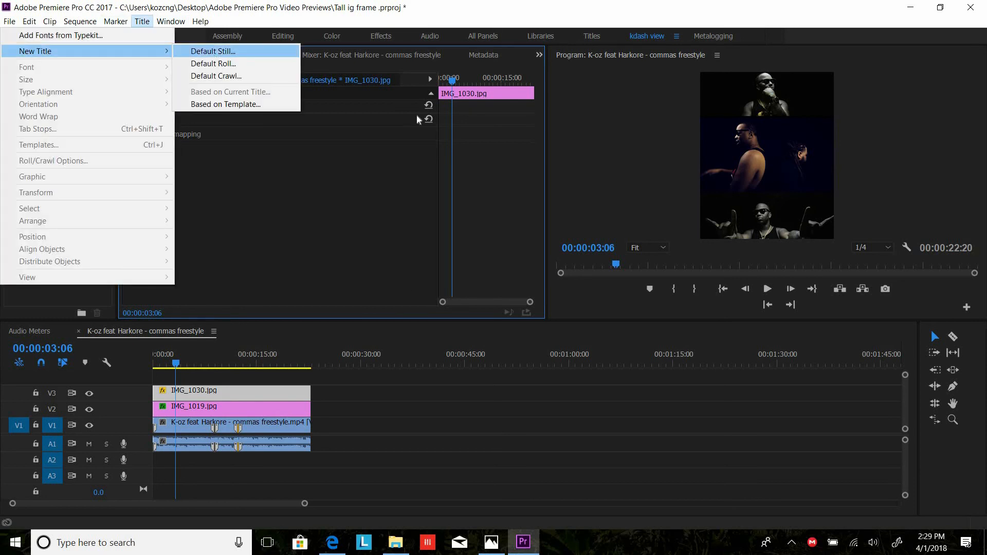
click(213, 51)
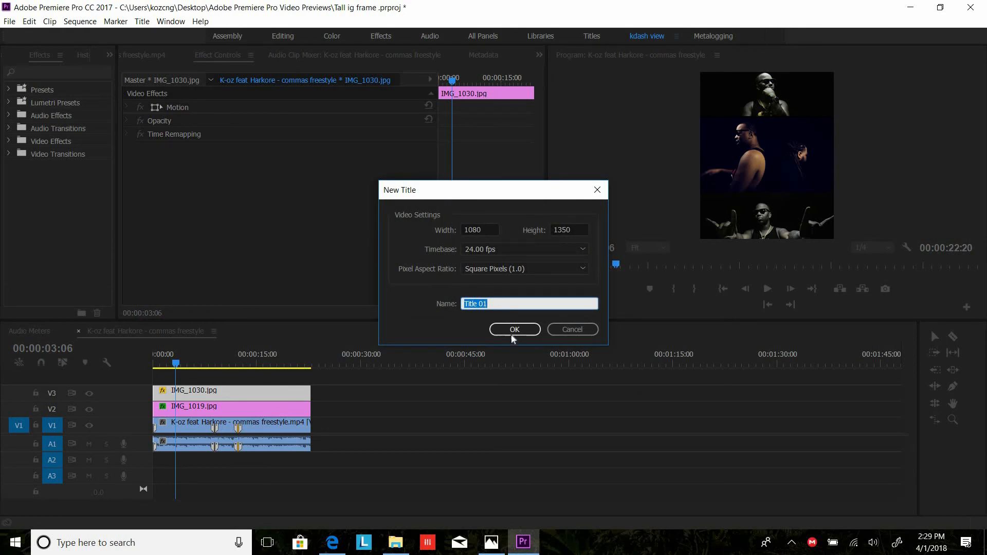
click(530, 329)
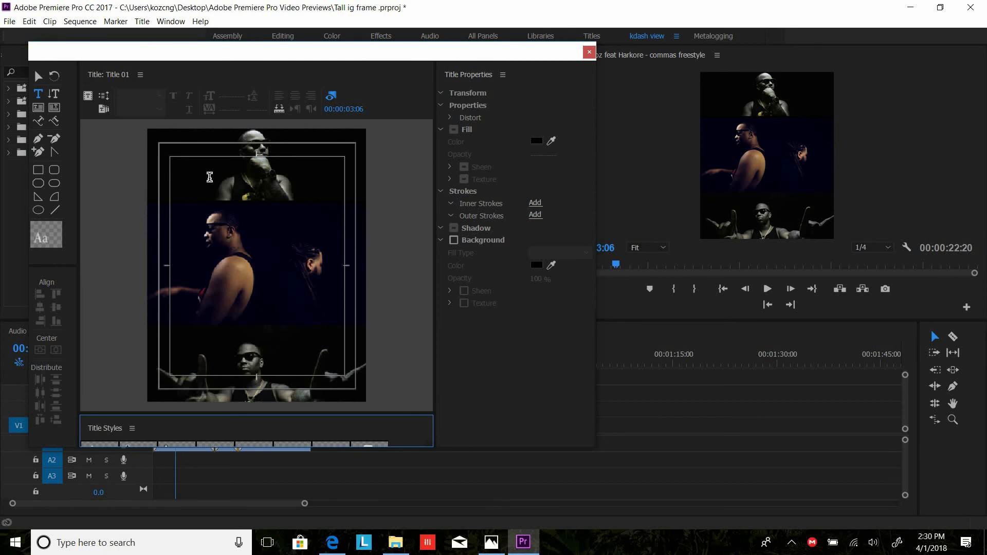
click(209, 177)
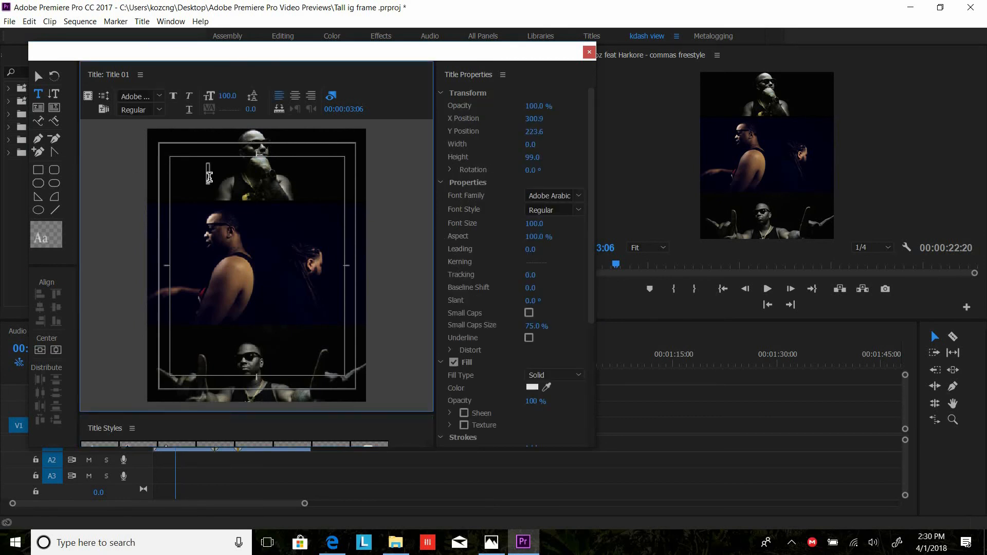
text(Commas)
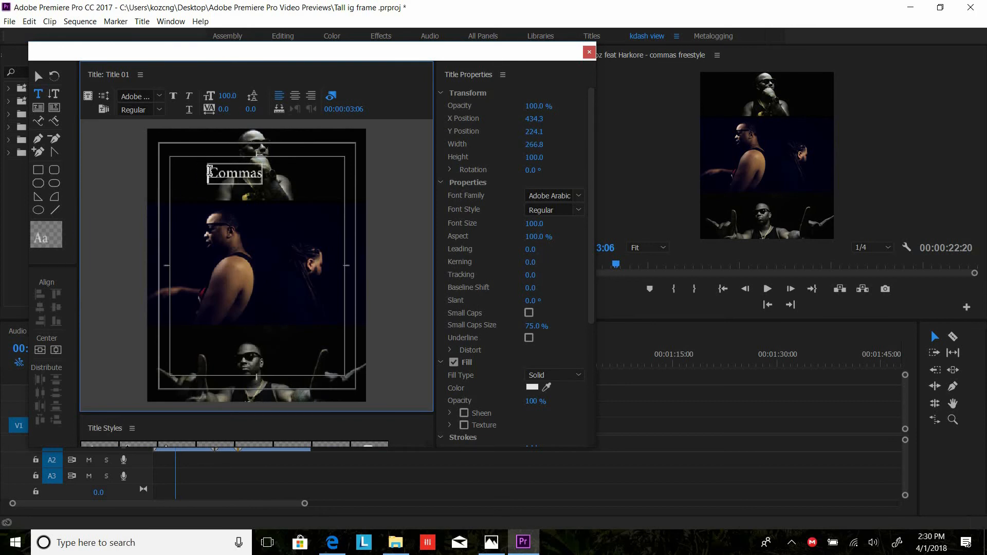
text(K Dash)
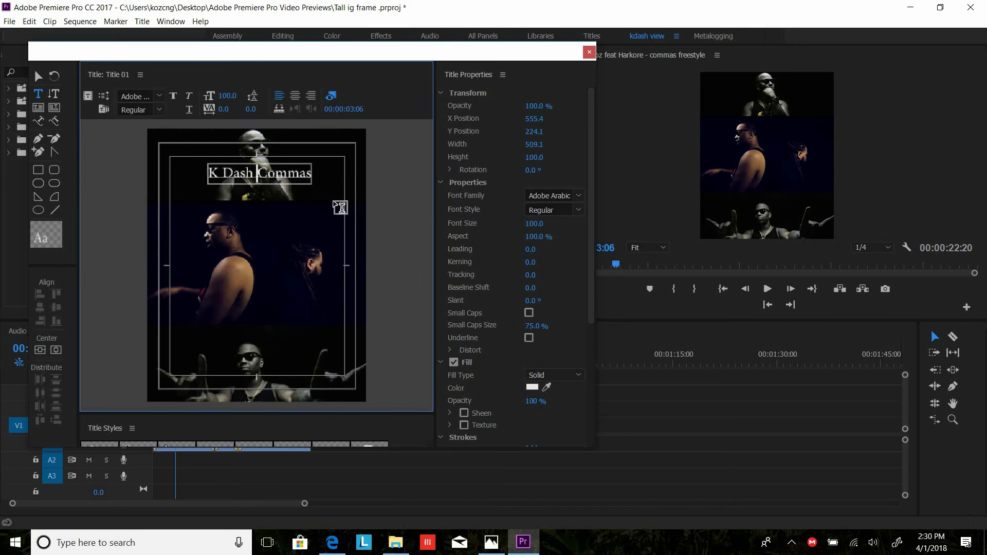
Change the font of the whole "K Dash Commas" text to Bulgatti
drag(312, 173, 204, 175)
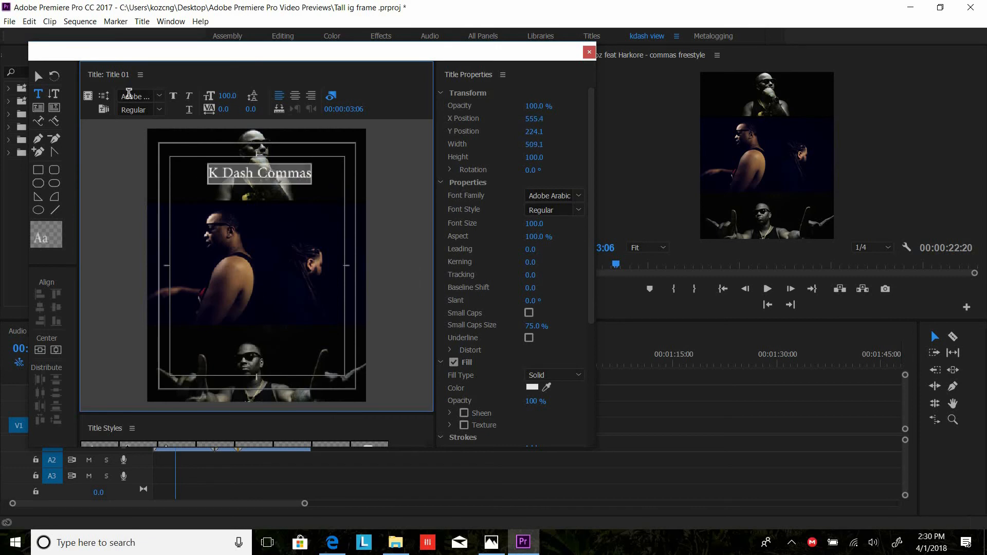
click(160, 97)
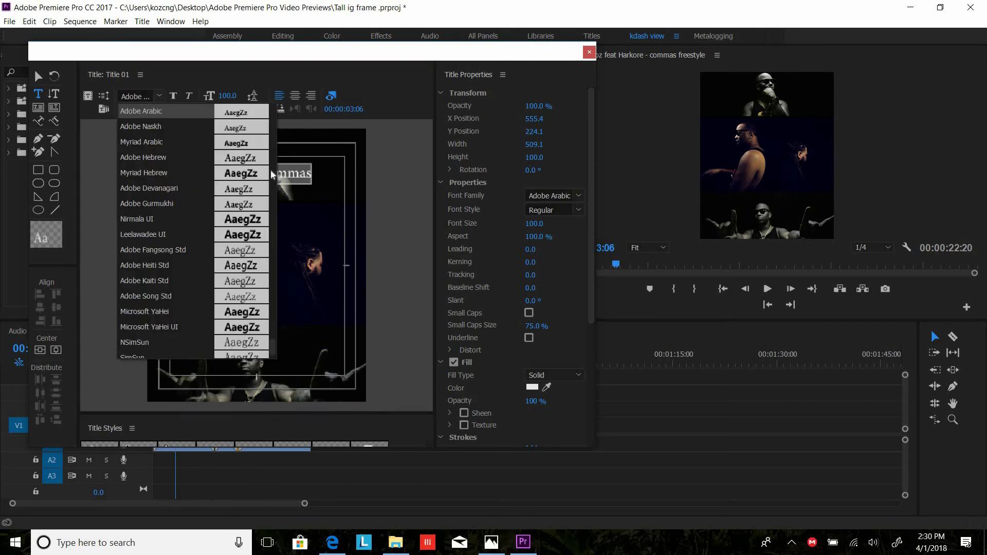
drag(272, 346, 274, 170)
scroll(274, 170, down, 1)
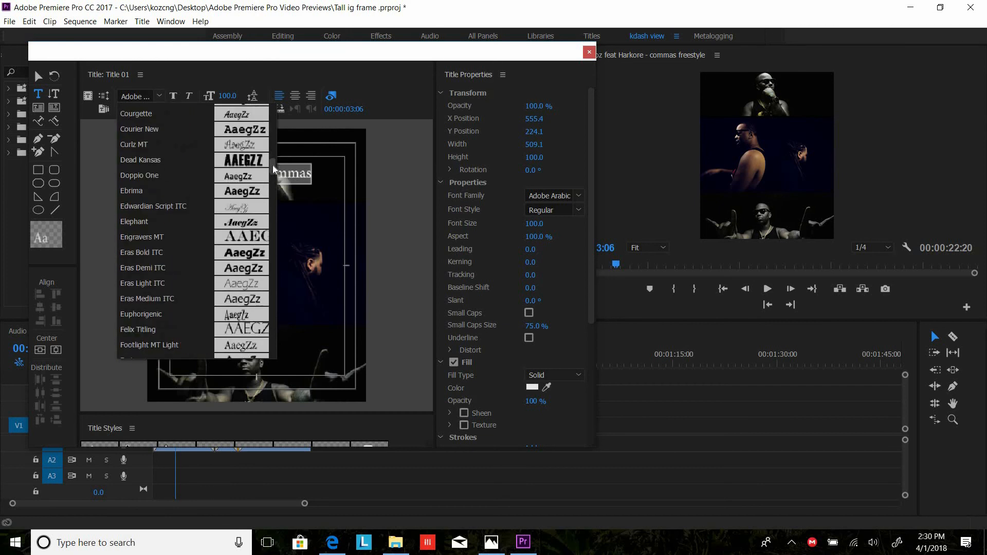
scroll(273, 166, up, 2)
drag(275, 162, 274, 130)
scroll(274, 137, down, 2)
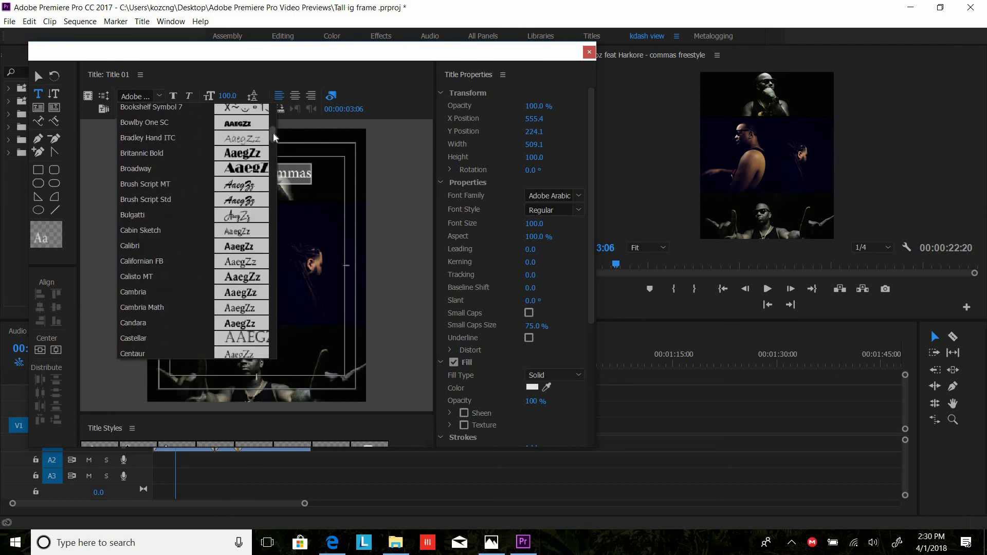
click(149, 215)
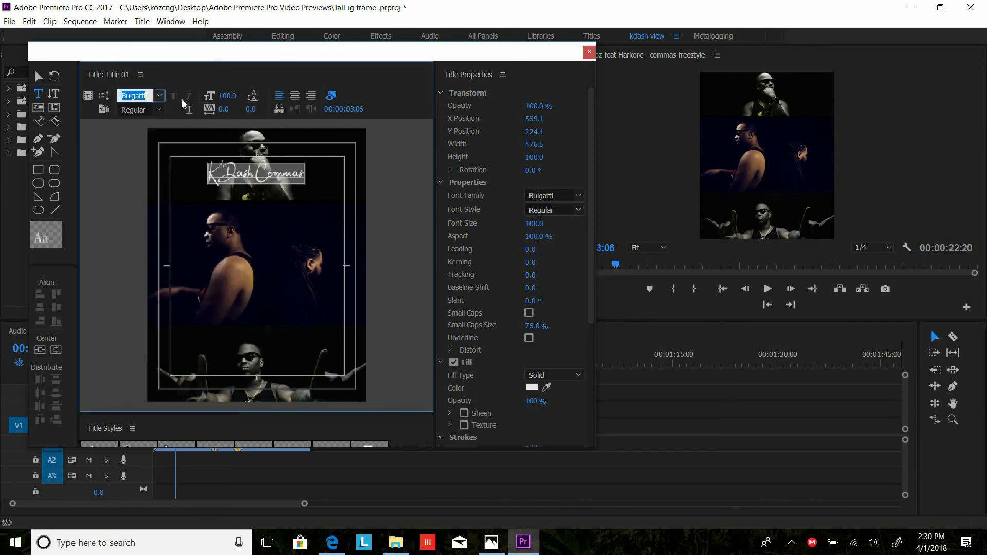
Move the title text onto the right side of the lower photo, at about X 808, Y 1159
click(38, 170)
drag(275, 184, 310, 376)
drag(235, 299, 276, 188)
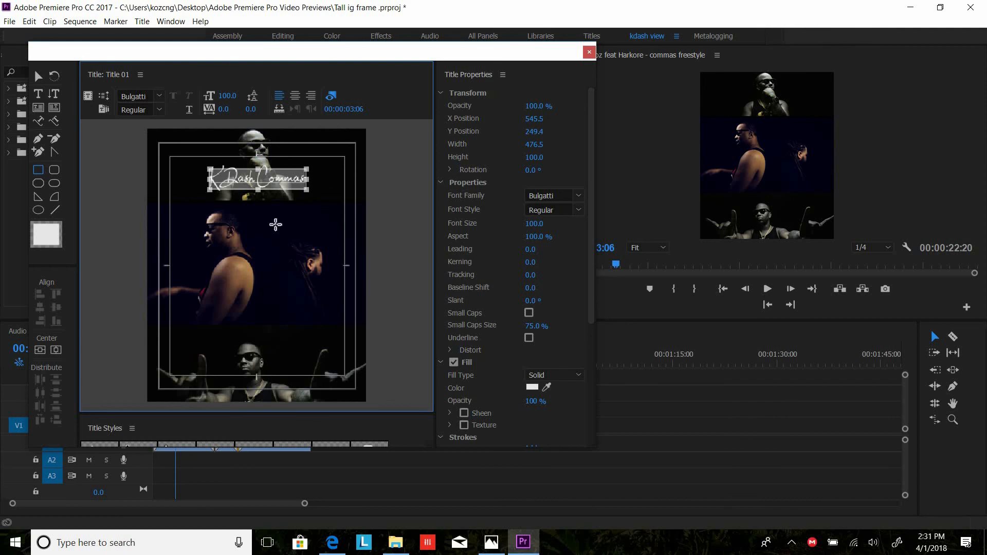
drag(291, 266, 301, 366)
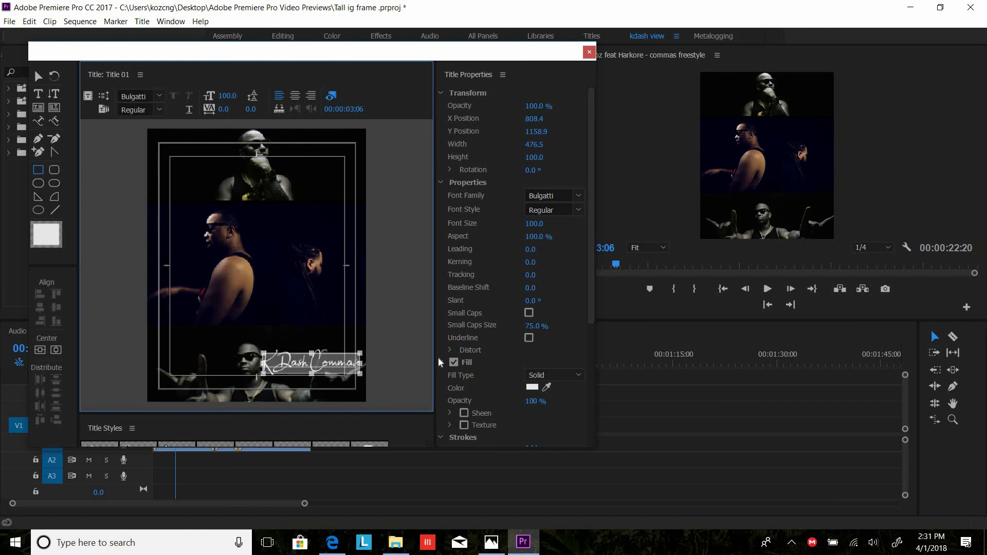
Set the title text's fill color to pure white and close the title editor
click(531, 387)
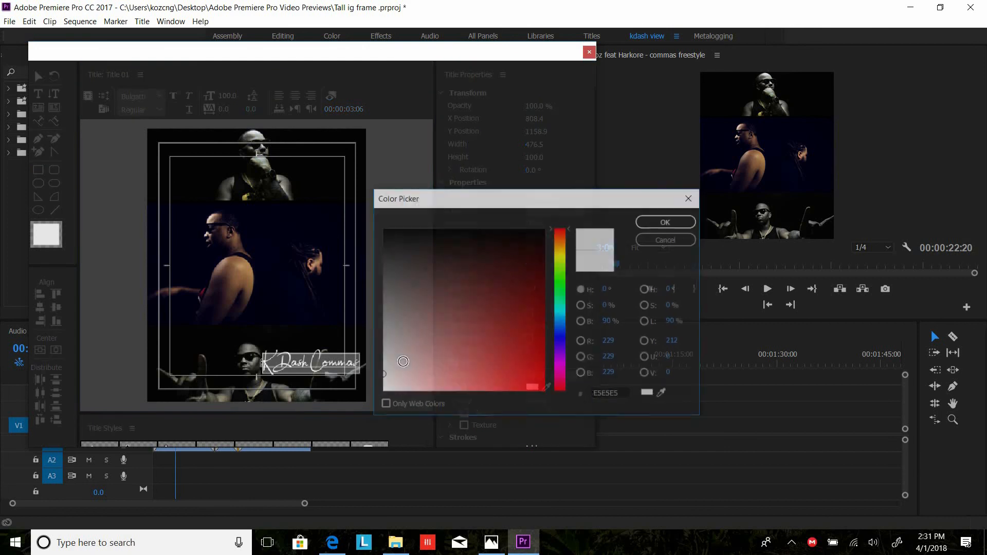
click(384, 391)
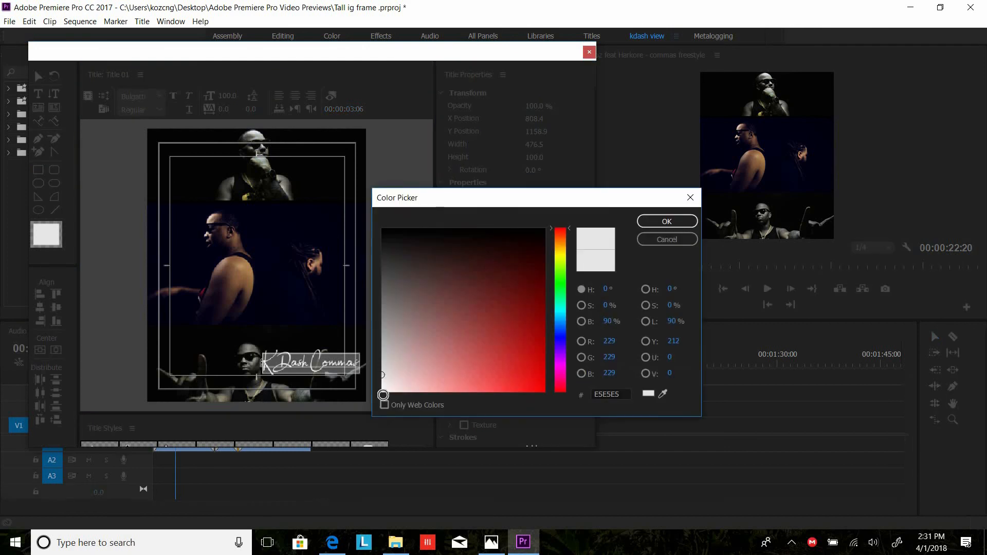
click(646, 225)
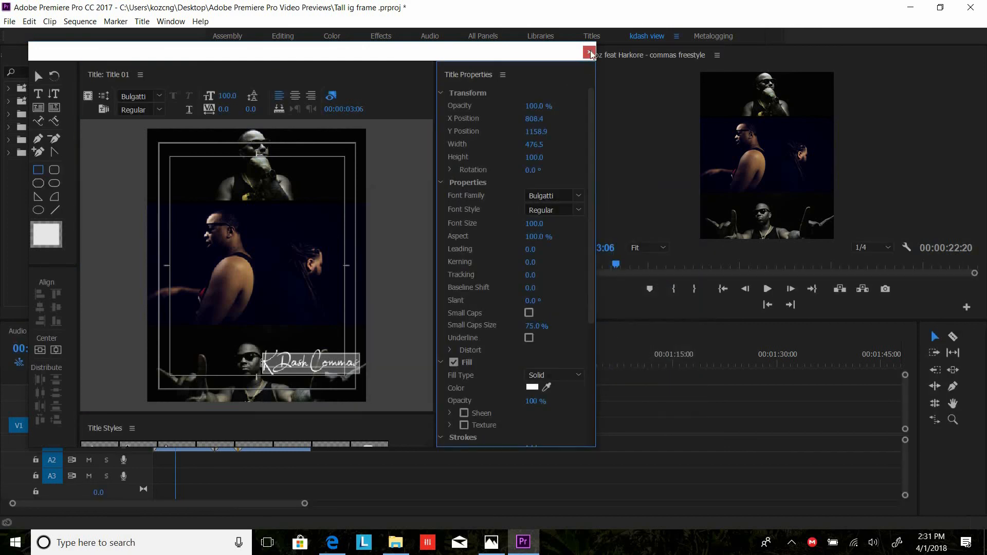
click(589, 53)
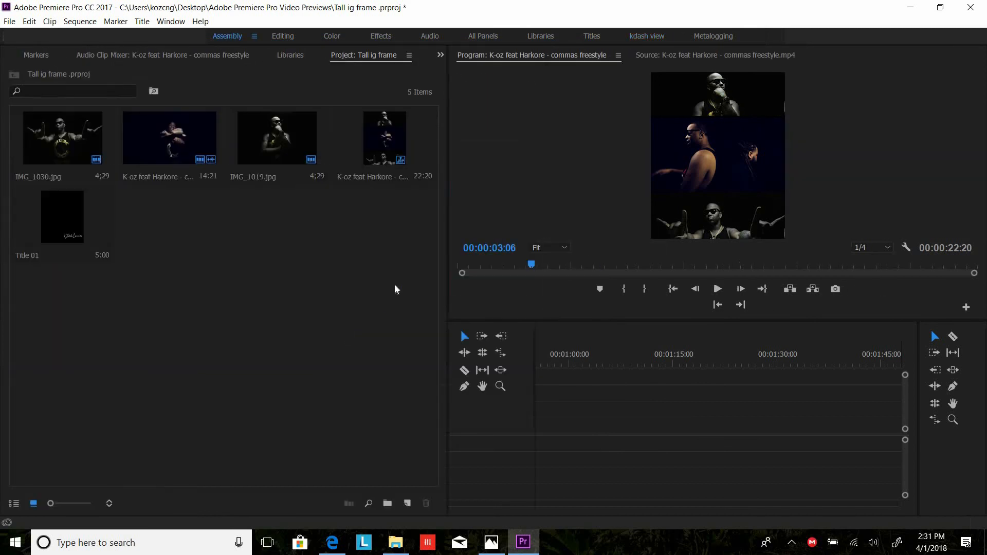
Place Title 01 above track V3 at the sequence start and extend it to the end of the video clip
drag(496, 319, 696, 375)
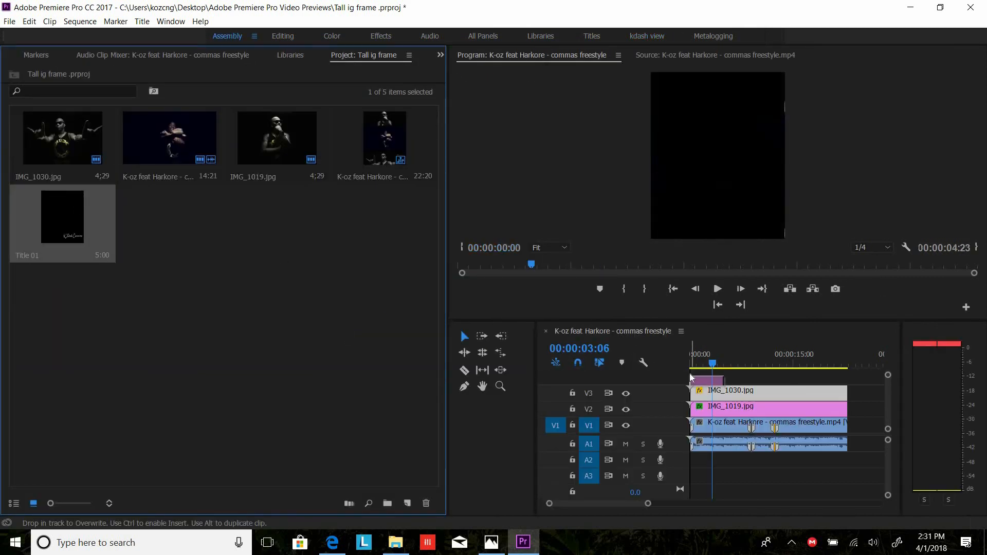
click(647, 36)
drag(183, 374, 416, 400)
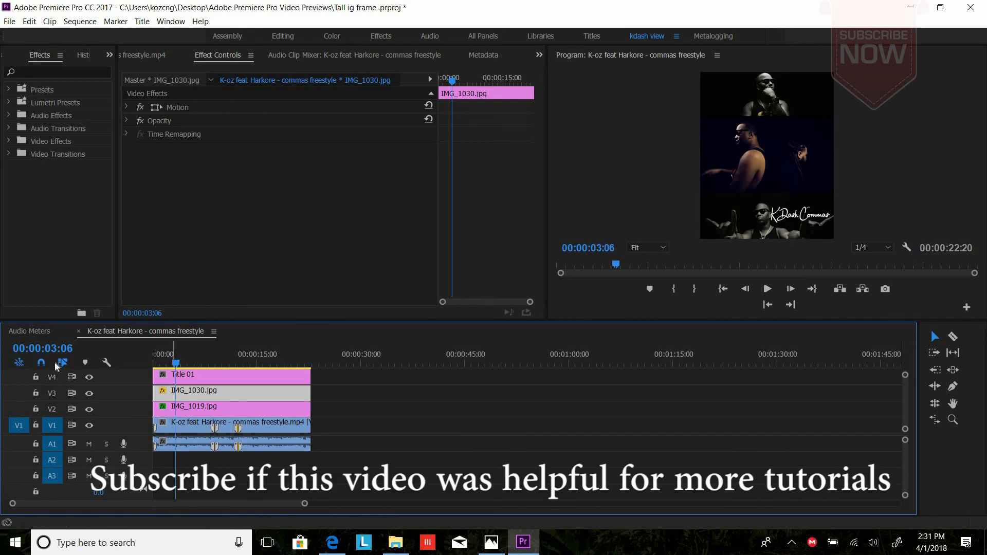
Play the finished sequence from the beginning
key(Home)
key(space)
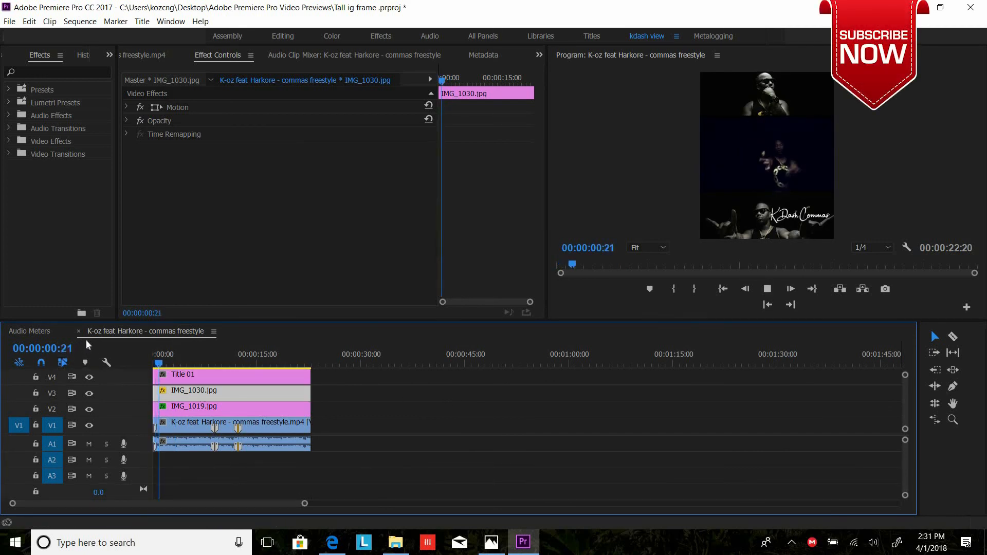